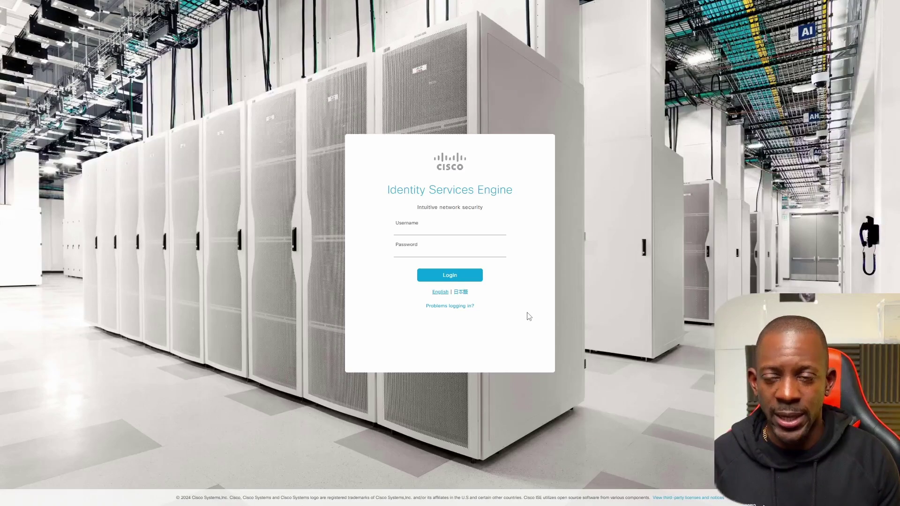
Step: Sign in to Cisco ISE with the admin username
{"action": "left_click", "coordinate": [445, 230]}
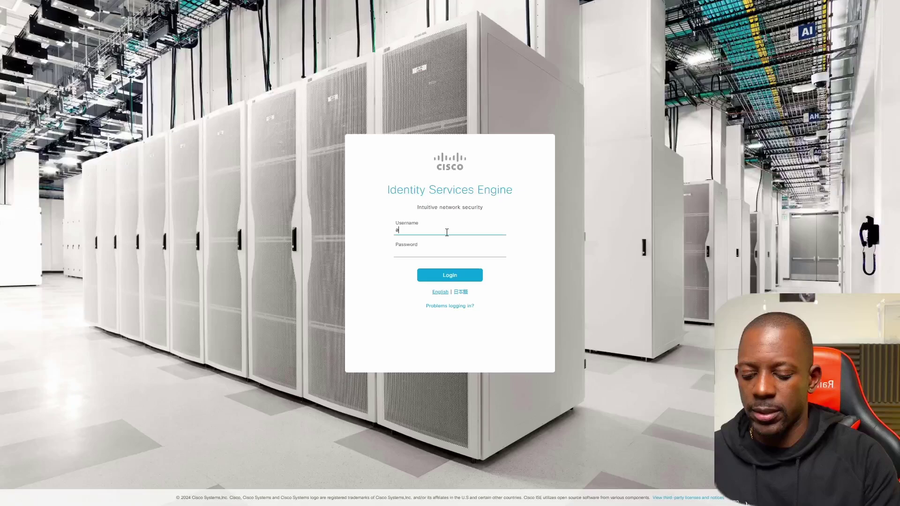
{"action": "type", "text": "admin"}
{"action": "key", "text": "Tab"}
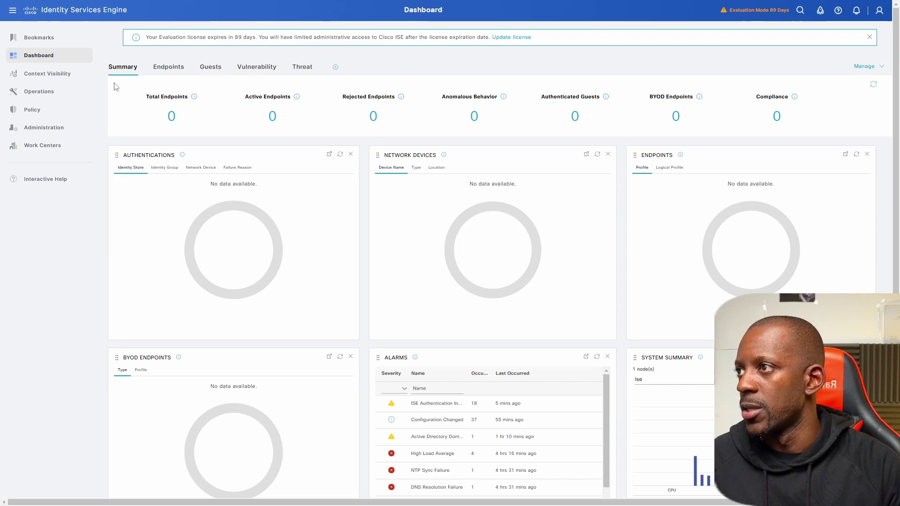
Step: Open the Groups tab of the CORPORATE_AD Active Directory join point
{"action": "mouse_move", "coordinate": [47, 129]}
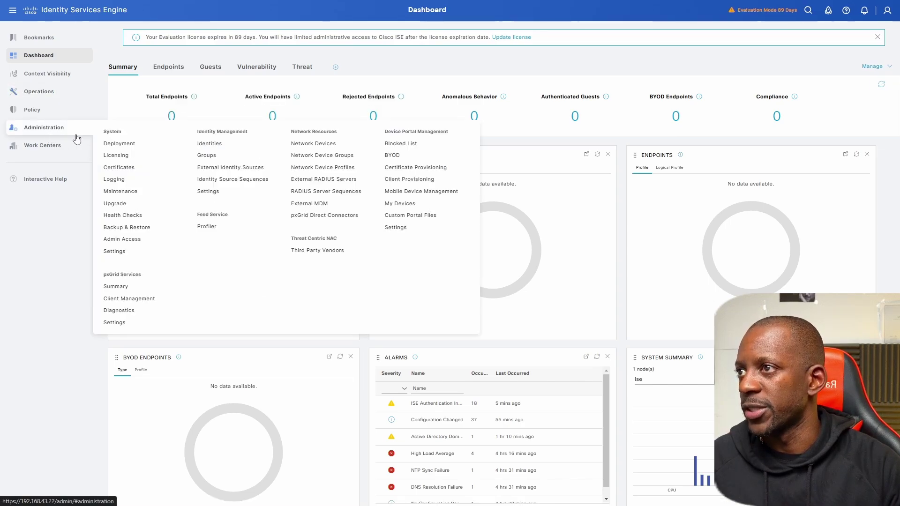
{"action": "left_click", "coordinate": [228, 169]}
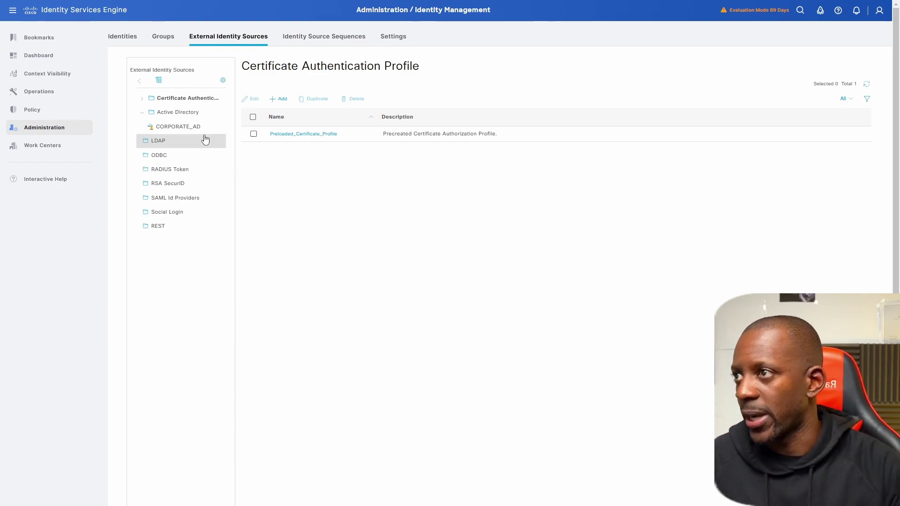
{"action": "left_click", "coordinate": [185, 132]}
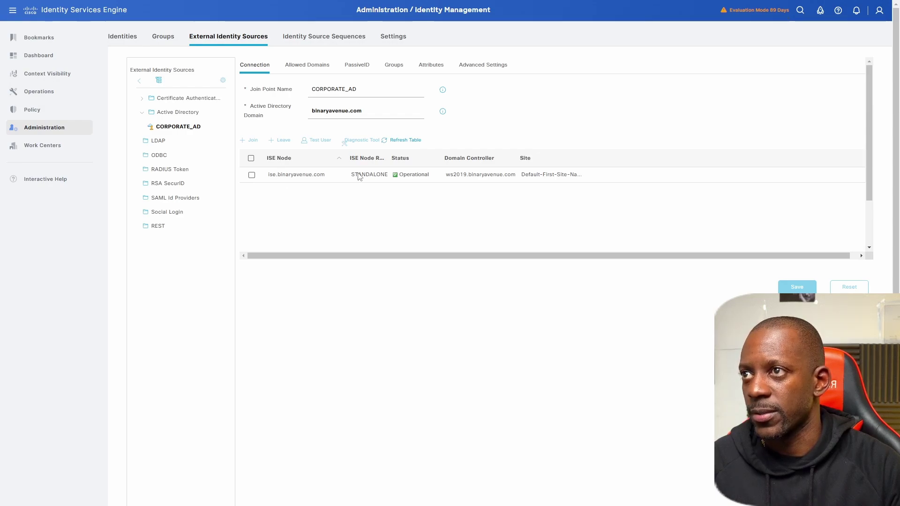
{"action": "left_click", "coordinate": [398, 71]}
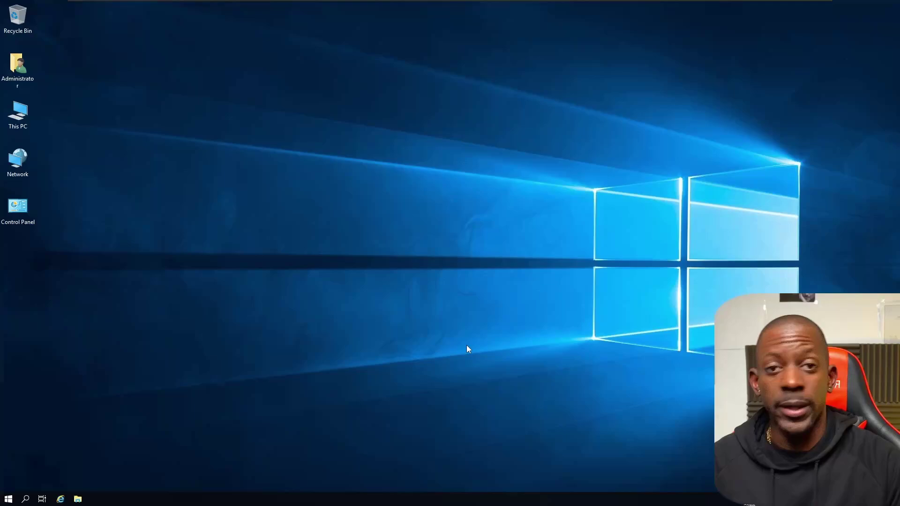
Step: Launch Active Directory Users and Computers from Server Manager and bring up the Users container's context menu
{"action": "left_click", "coordinate": [9, 498]}
{"action": "left_click", "coordinate": [185, 244]}
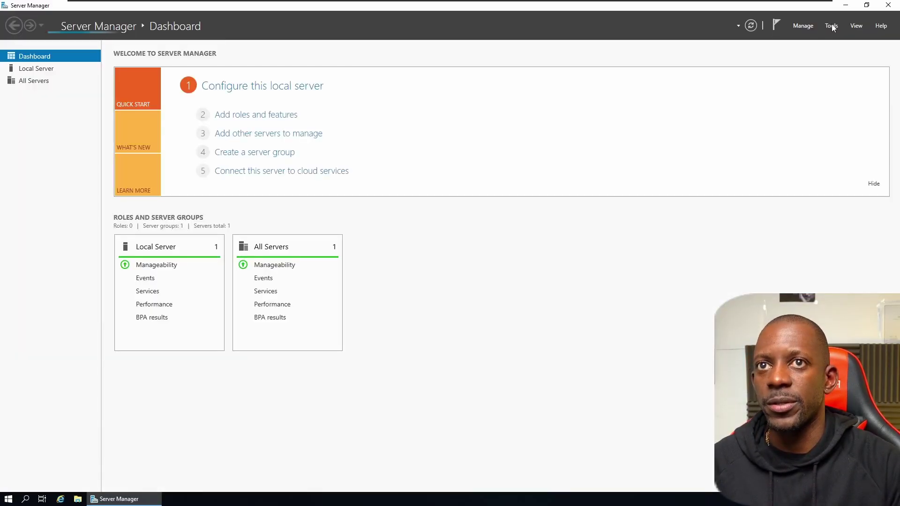
{"action": "left_click", "coordinate": [832, 26]}
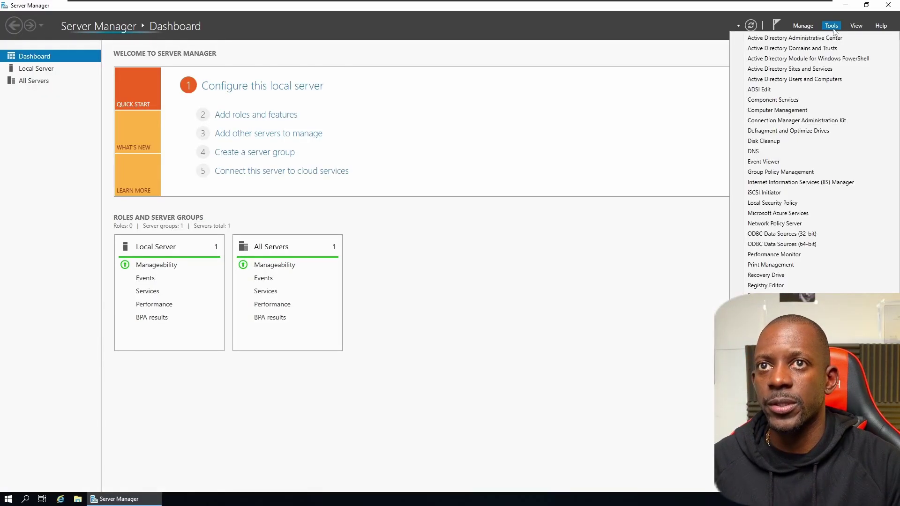
{"action": "left_click", "coordinate": [781, 79]}
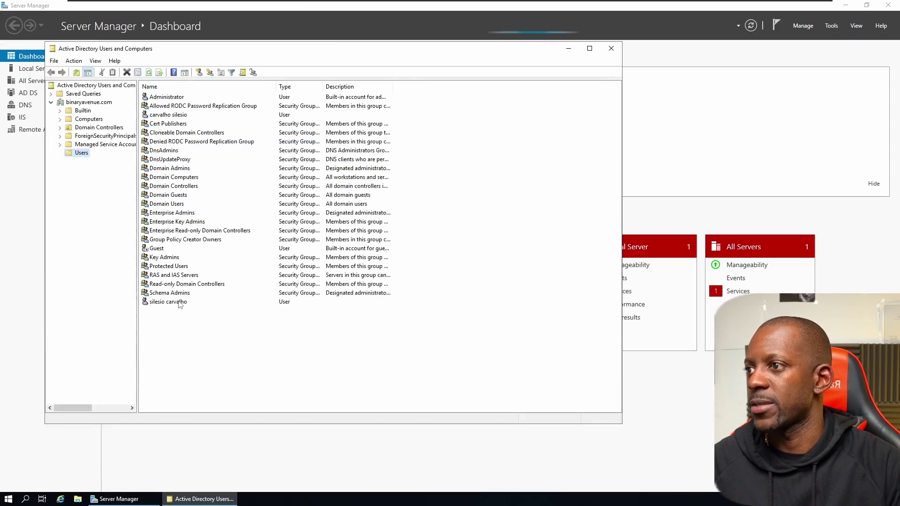
{"action": "left_click", "coordinate": [179, 303]}
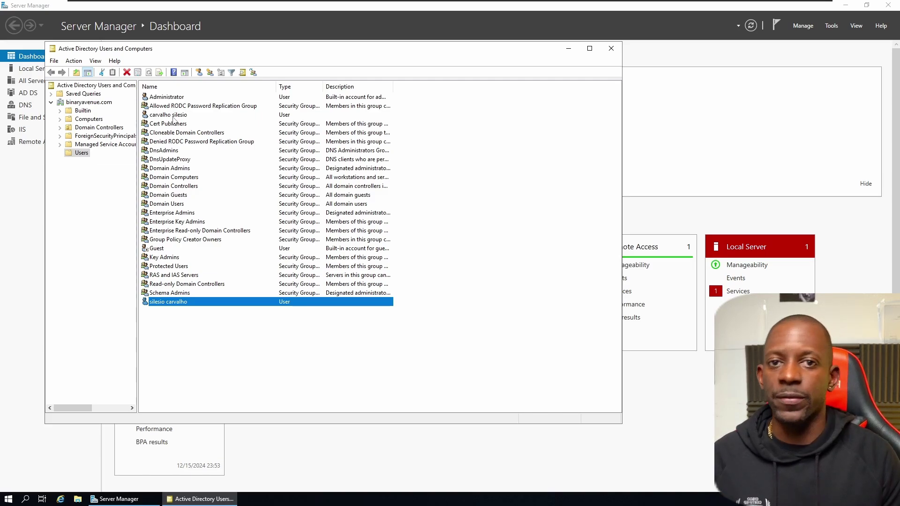
{"action": "right_click", "coordinate": [165, 317]}
Step: Create a new group named ISE ADMINS in the Users container
{"action": "mouse_move", "coordinate": [196, 342]}
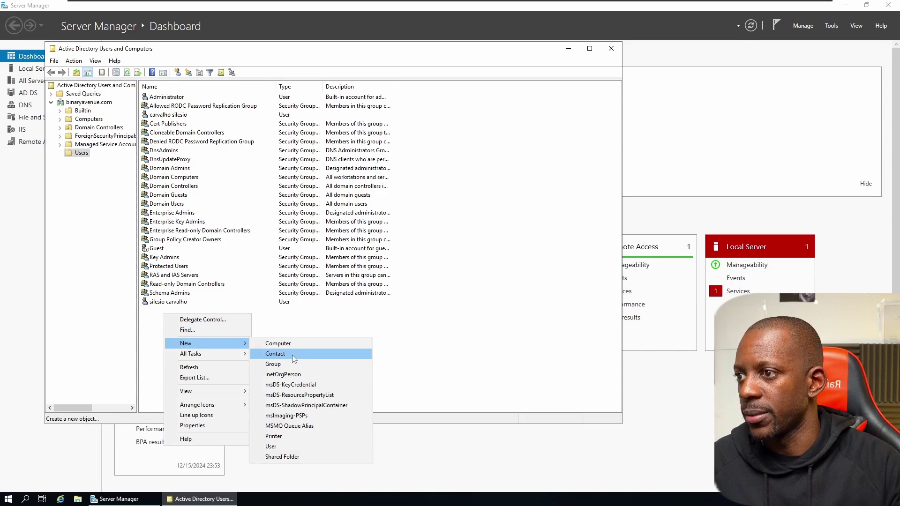
{"action": "left_click", "coordinate": [274, 365]}
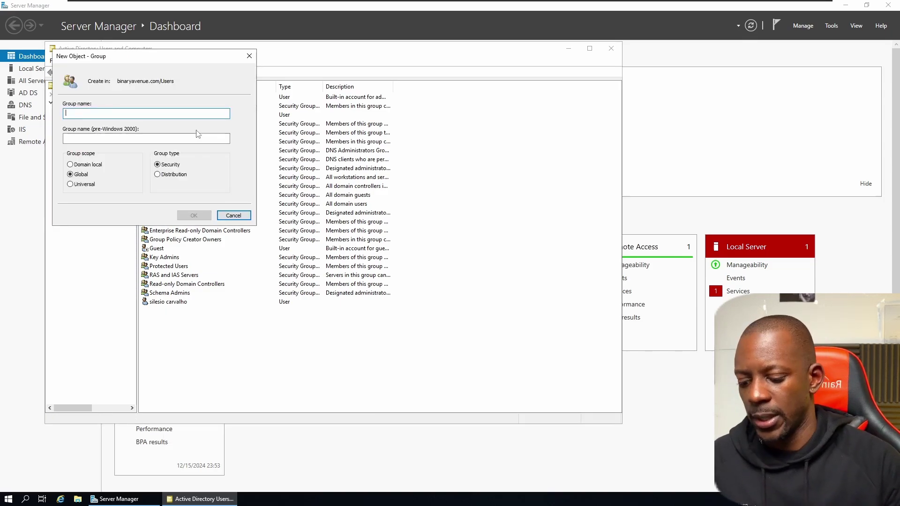
{"action": "type", "text": "ISE AD"}
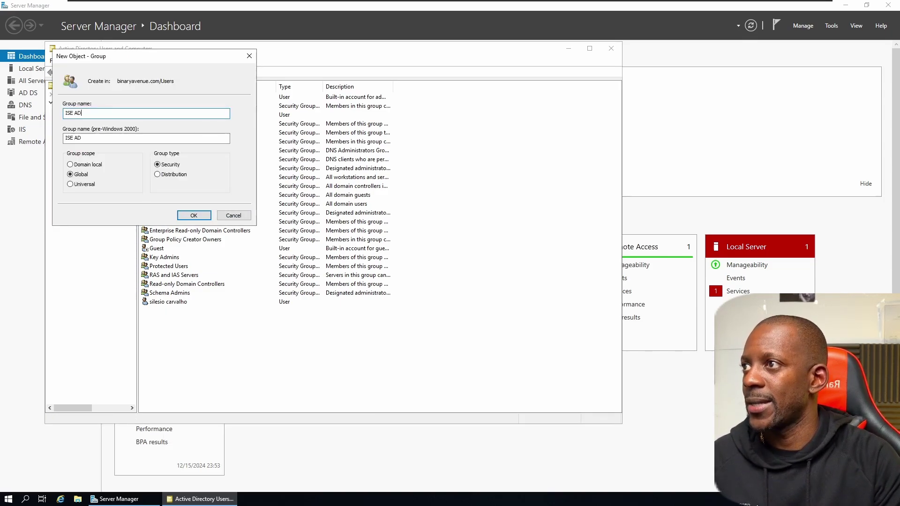
{"action": "type", "text": "MINS"}
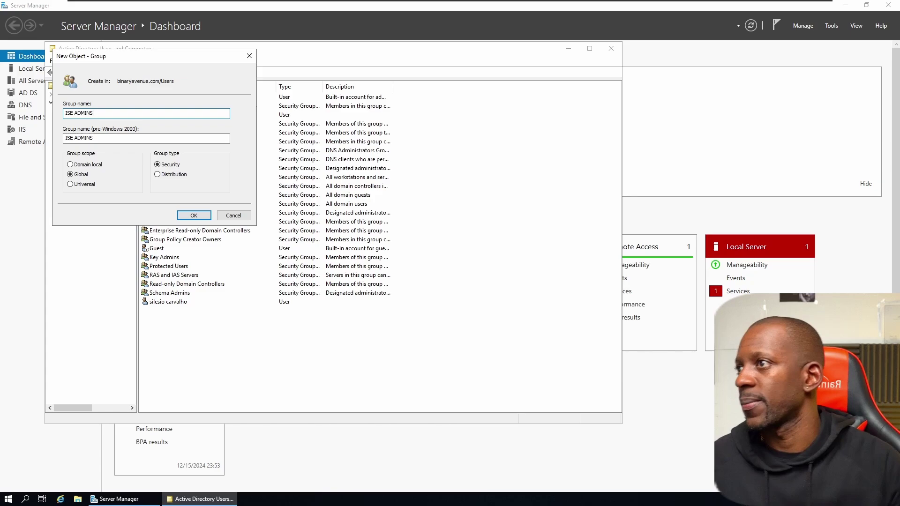
{"action": "left_click", "coordinate": [201, 217]}
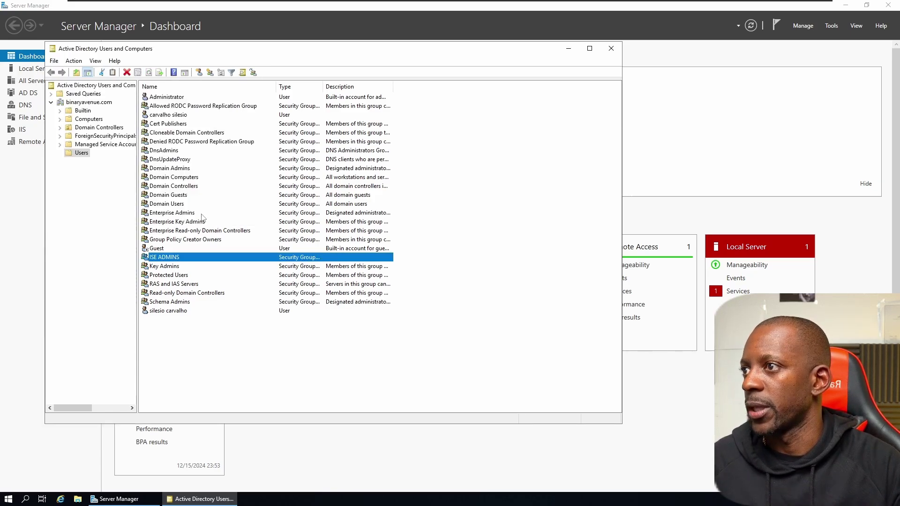
Step: Add the existing domain user account as a member of ISE ADMINS
{"action": "double_click", "coordinate": [167, 258]}
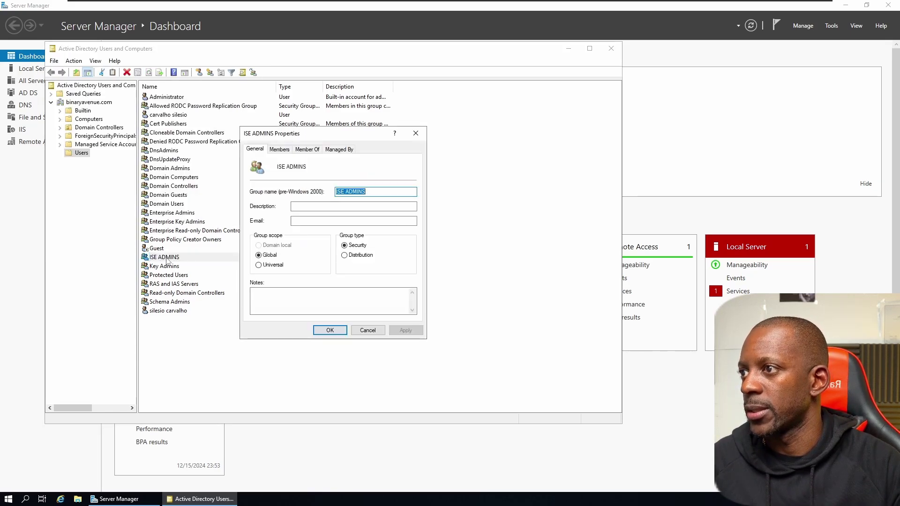
{"action": "left_click", "coordinate": [280, 150]}
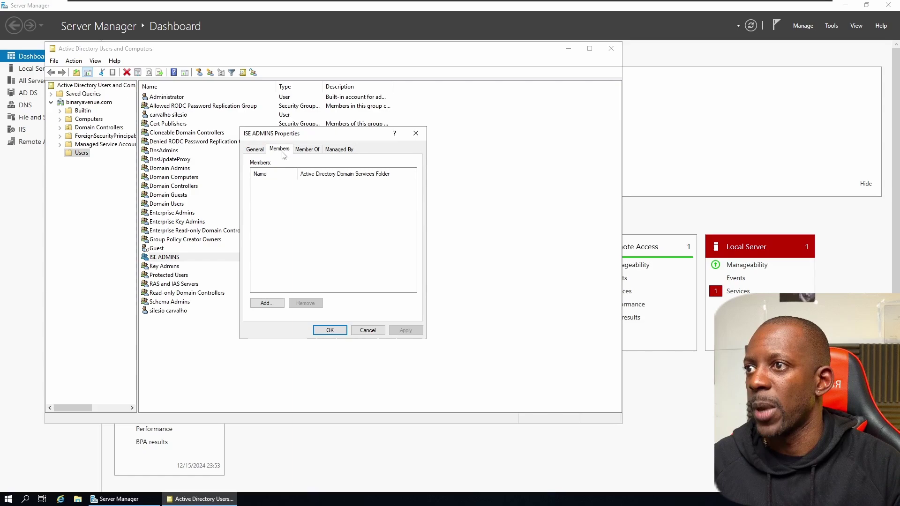
{"action": "left_click", "coordinate": [268, 304]}
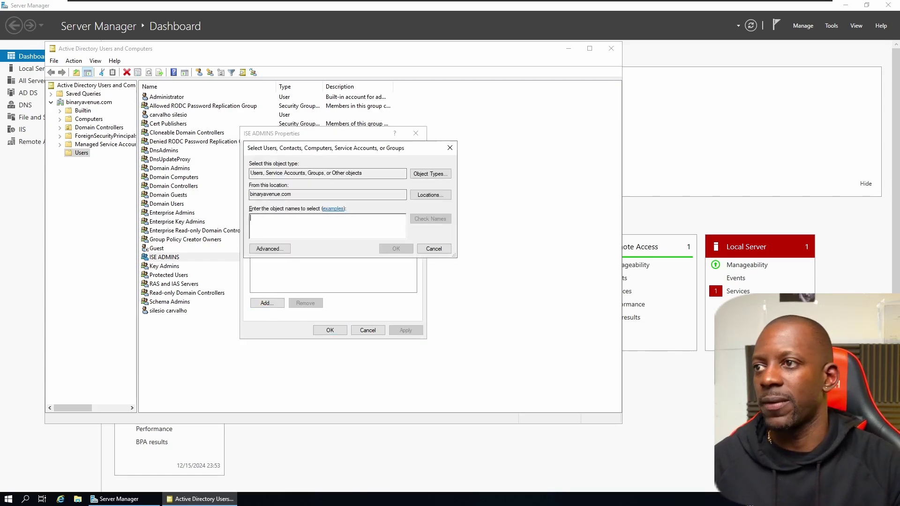
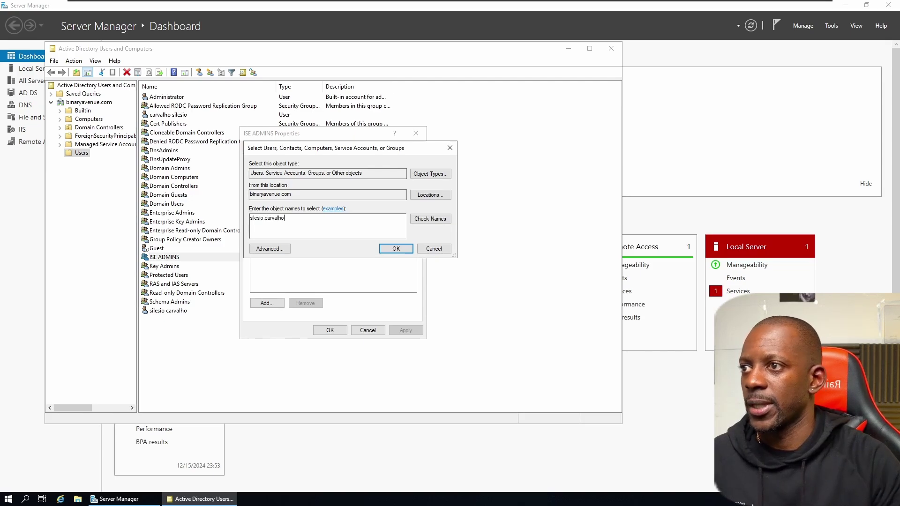
{"action": "left_click", "coordinate": [428, 221]}
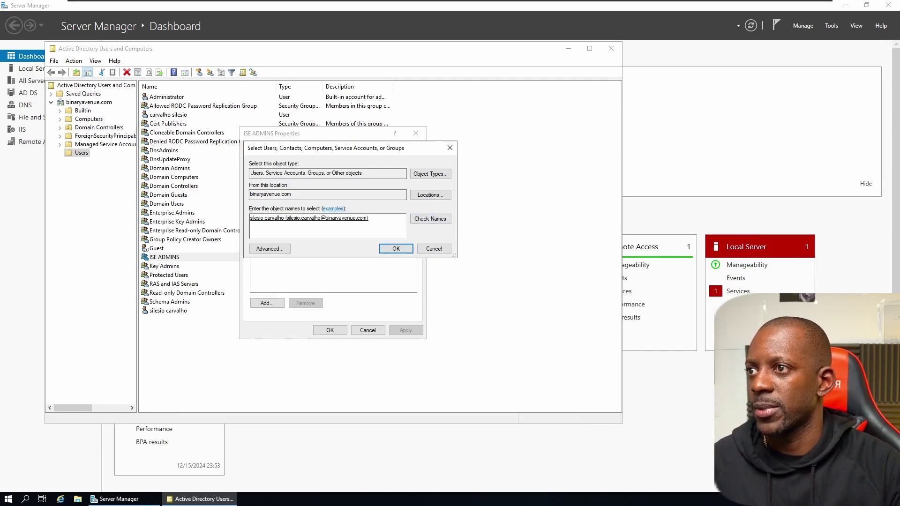
{"action": "left_click", "coordinate": [395, 249]}
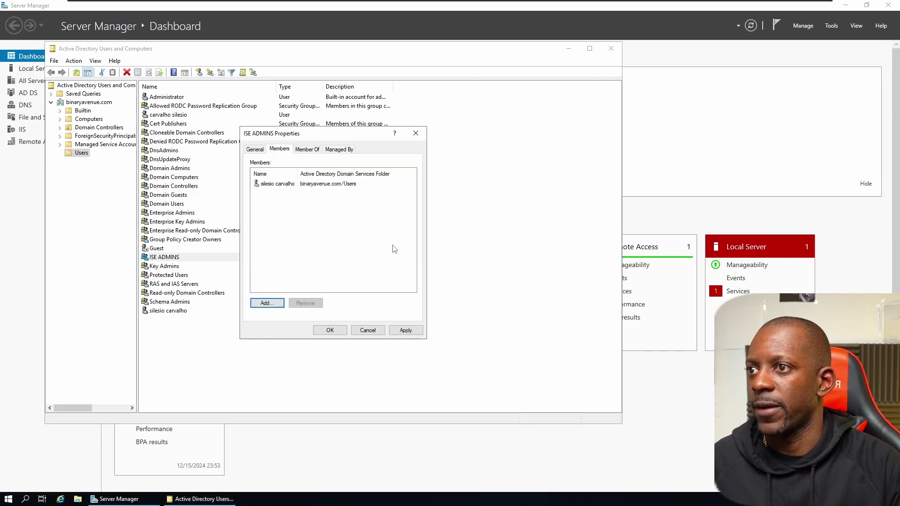
{"action": "left_click", "coordinate": [330, 330]}
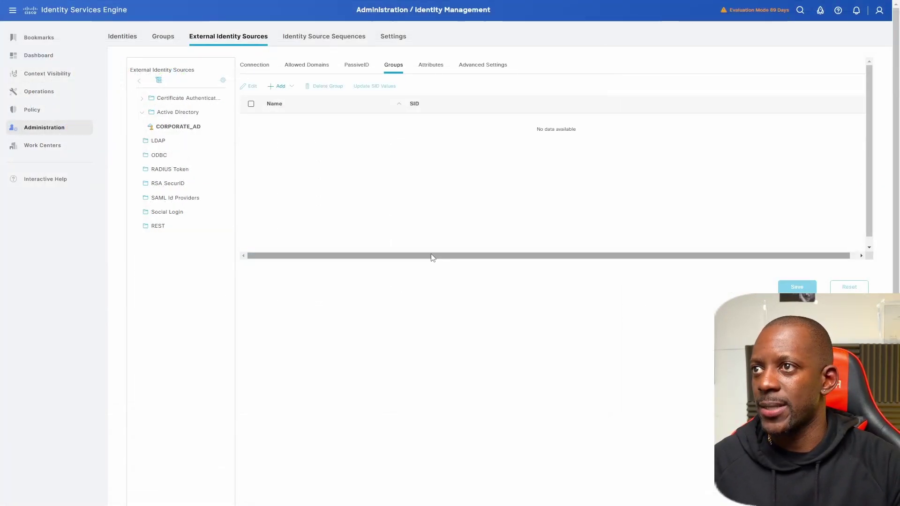
Step: Retrieve the domain groups, select binaryavenue.com/Users/ISE ADMINS, and save CORPORATE_AD's group list
{"action": "left_click", "coordinate": [278, 86]}
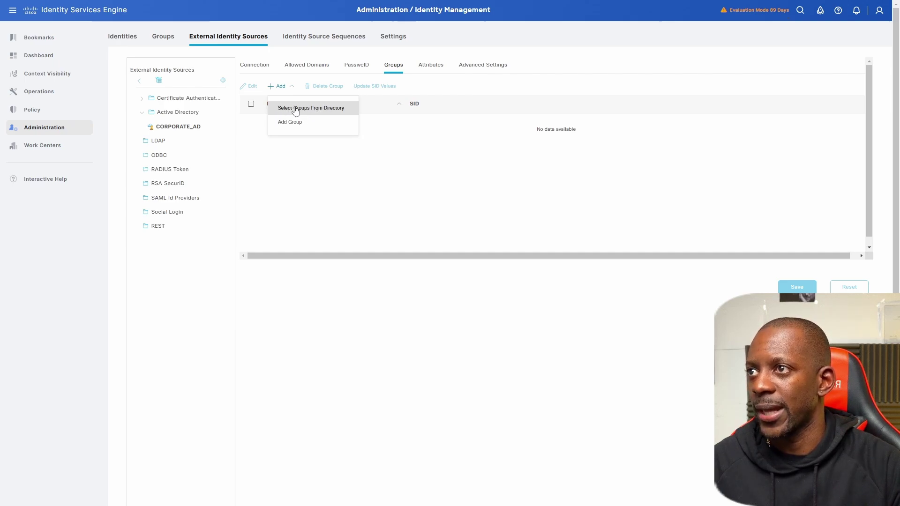
{"action": "left_click", "coordinate": [295, 108]}
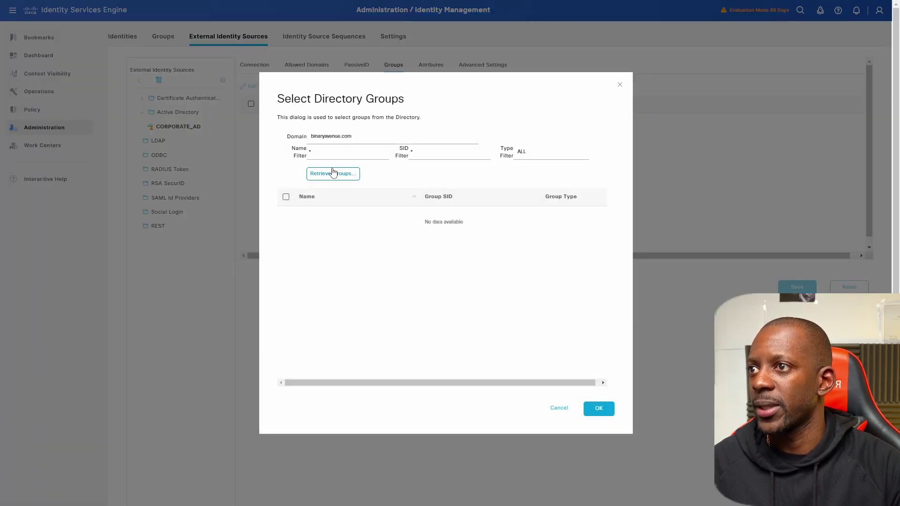
{"action": "left_click", "coordinate": [337, 174]}
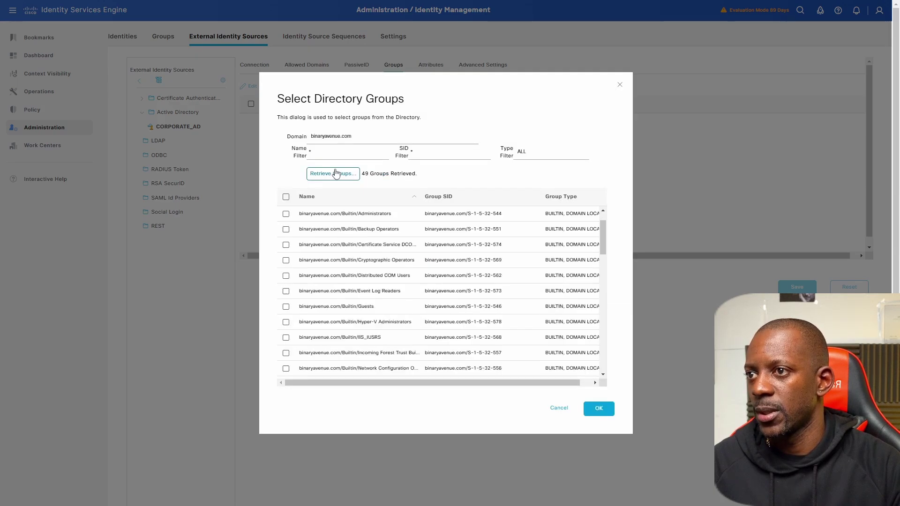
{"action": "scroll", "coordinate": [332, 211], "scroll_direction": "down", "scroll_amount": 1}
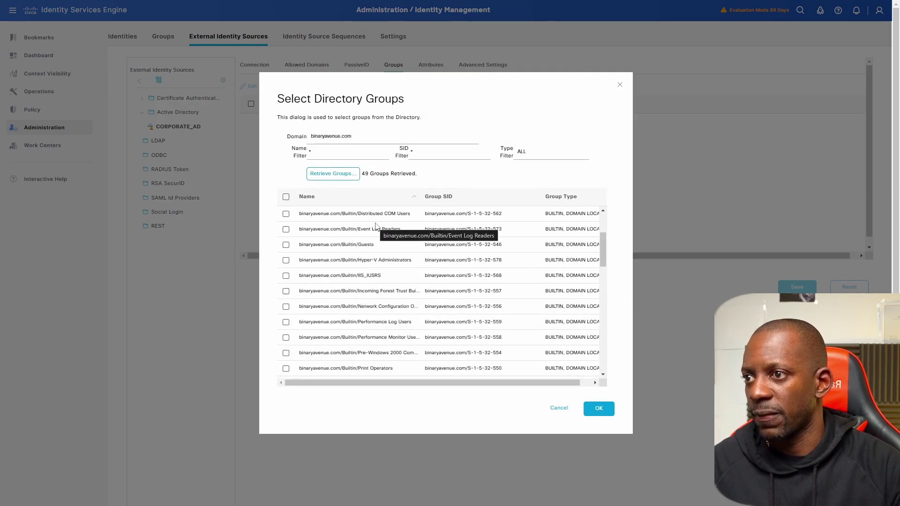
{"action": "scroll", "coordinate": [368, 322], "scroll_direction": "down", "scroll_amount": 3}
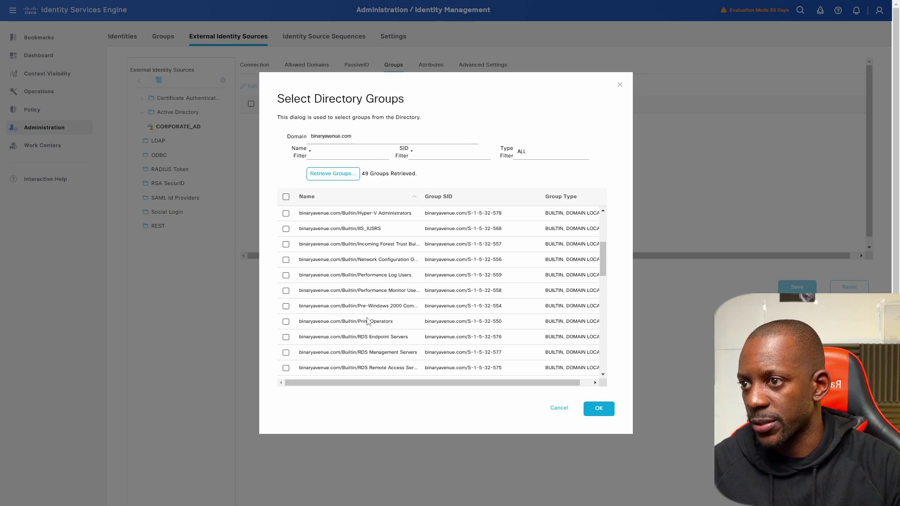
{"action": "scroll", "coordinate": [385, 301], "scroll_direction": "down", "scroll_amount": 4}
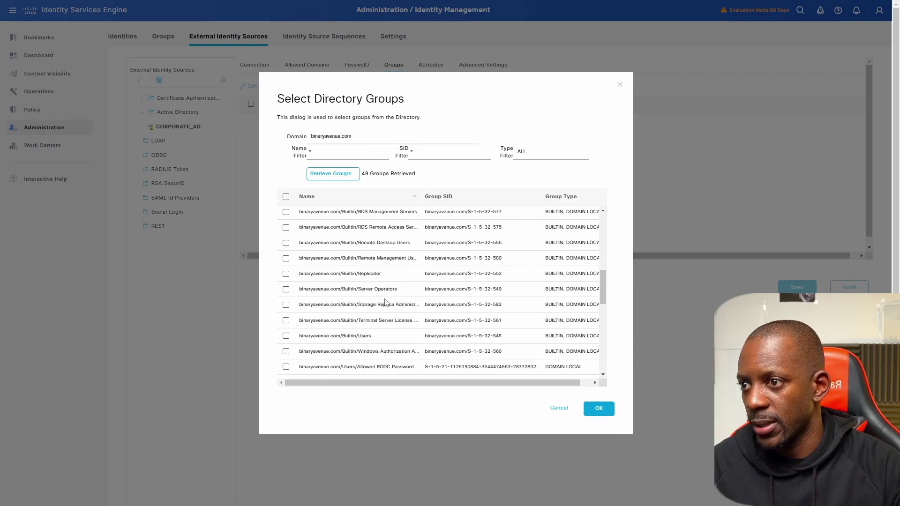
{"action": "scroll", "coordinate": [386, 297], "scroll_direction": "down", "scroll_amount": 4}
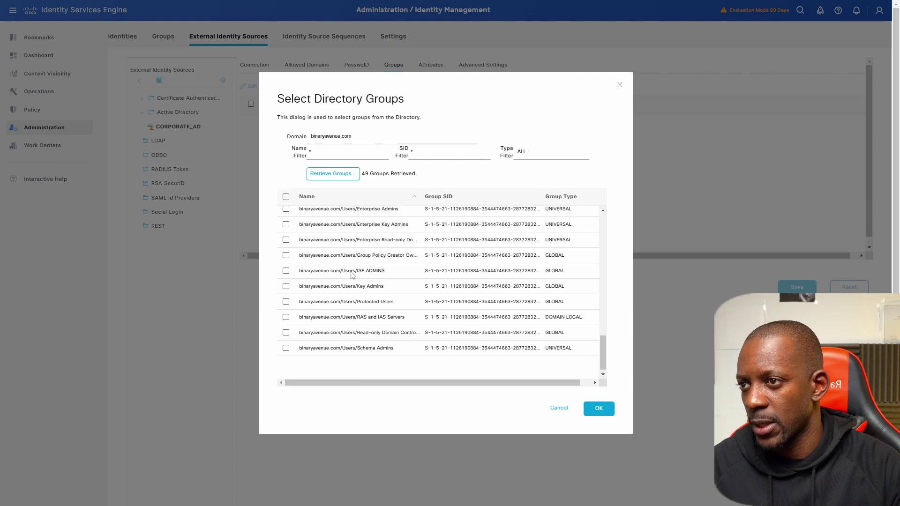
{"action": "left_click", "coordinate": [286, 271]}
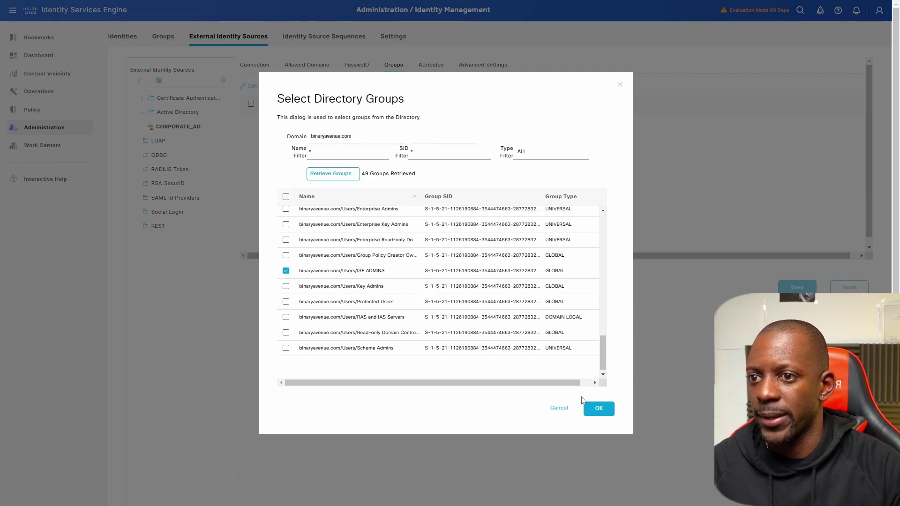
{"action": "left_click", "coordinate": [597, 408]}
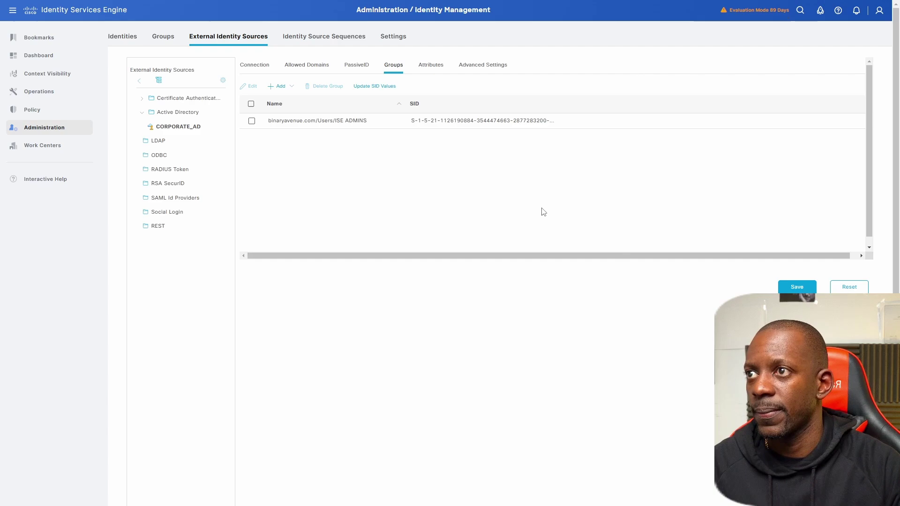
{"action": "left_click", "coordinate": [797, 287]}
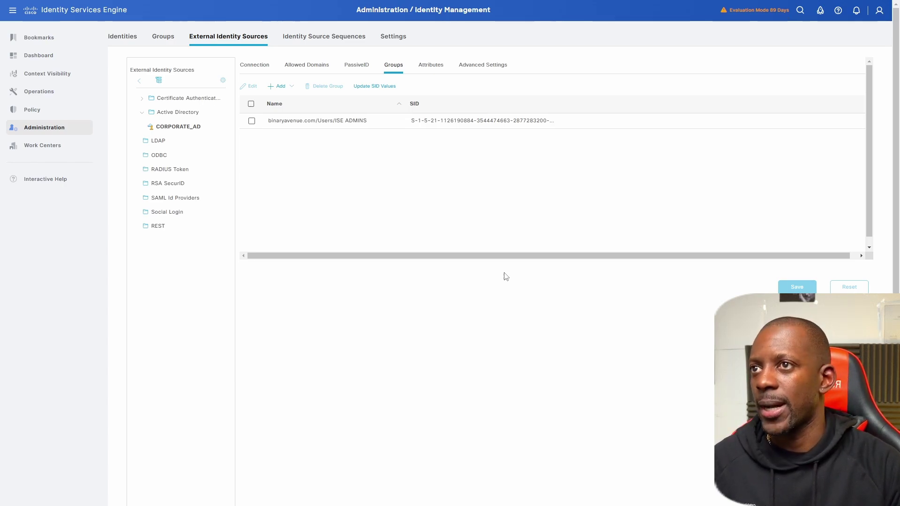
Step: Set the Admin Portal's password-based identity source to AD:CORPORATE_AD and save
{"action": "mouse_move", "coordinate": [60, 127]}
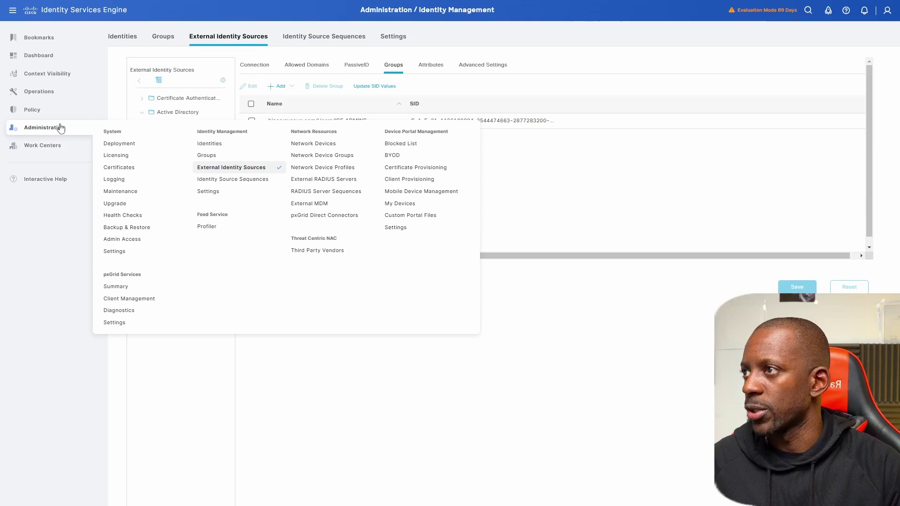
{"action": "left_click", "coordinate": [141, 242]}
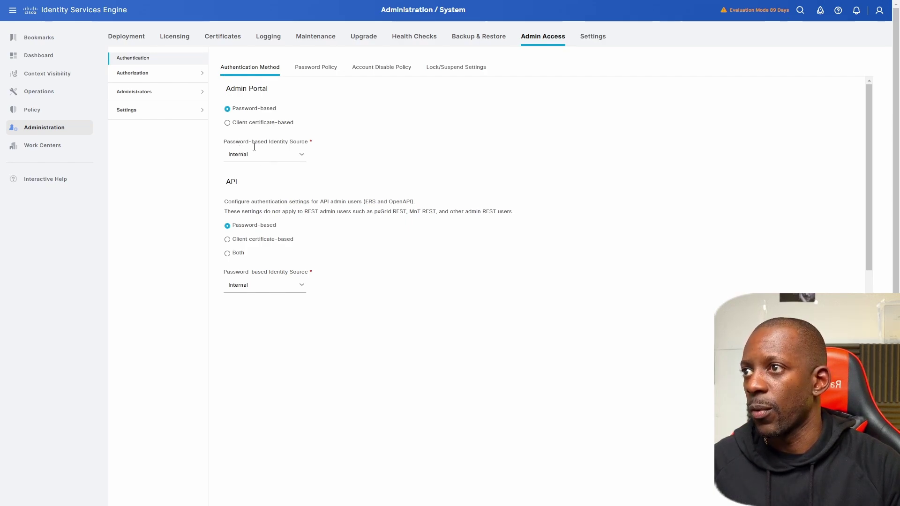
{"action": "left_click", "coordinate": [302, 157]}
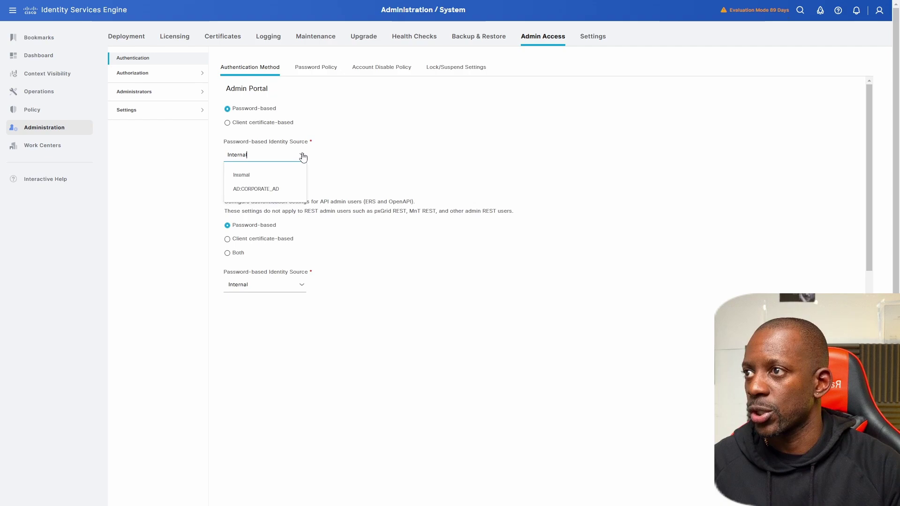
{"action": "left_click", "coordinate": [276, 195]}
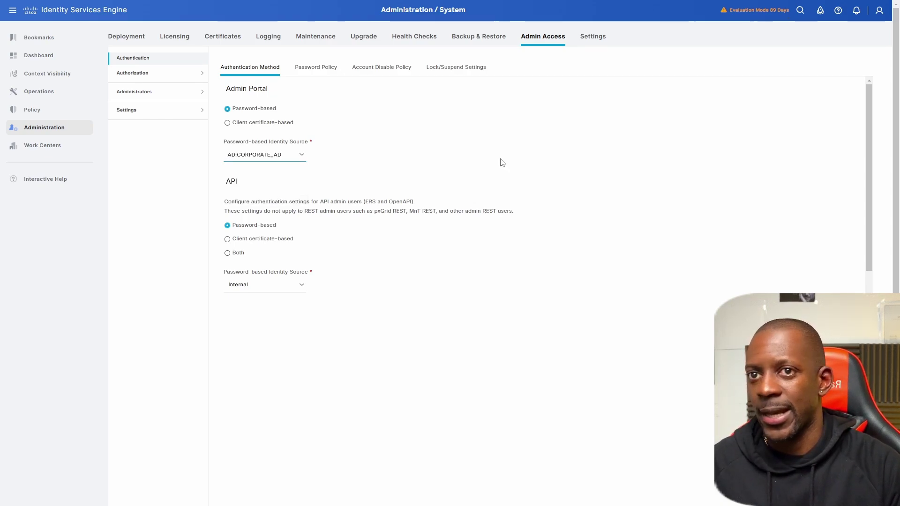
{"action": "scroll", "coordinate": [865, 246], "scroll_direction": "down", "scroll_amount": 1}
{"action": "scroll", "coordinate": [866, 245], "scroll_direction": "down", "scroll_amount": 1}
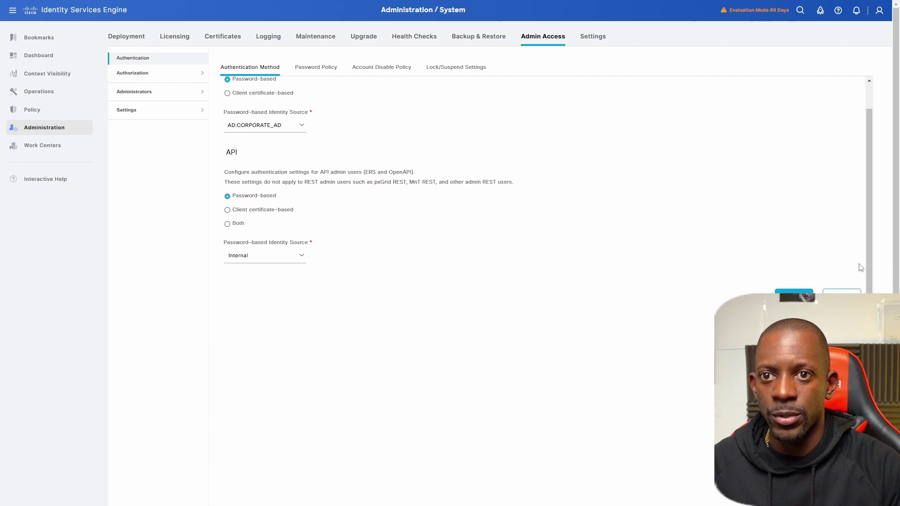
{"action": "left_click", "coordinate": [806, 291]}
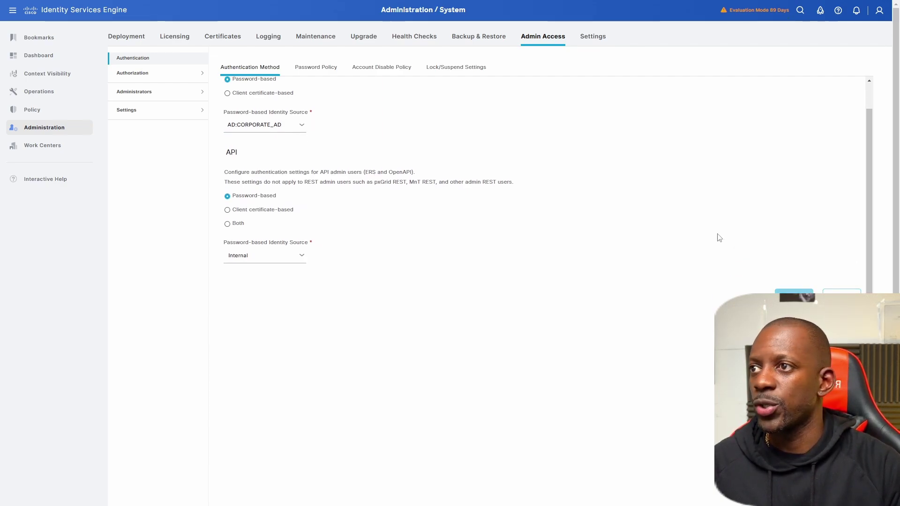
{"action": "left_click", "coordinate": [142, 93]}
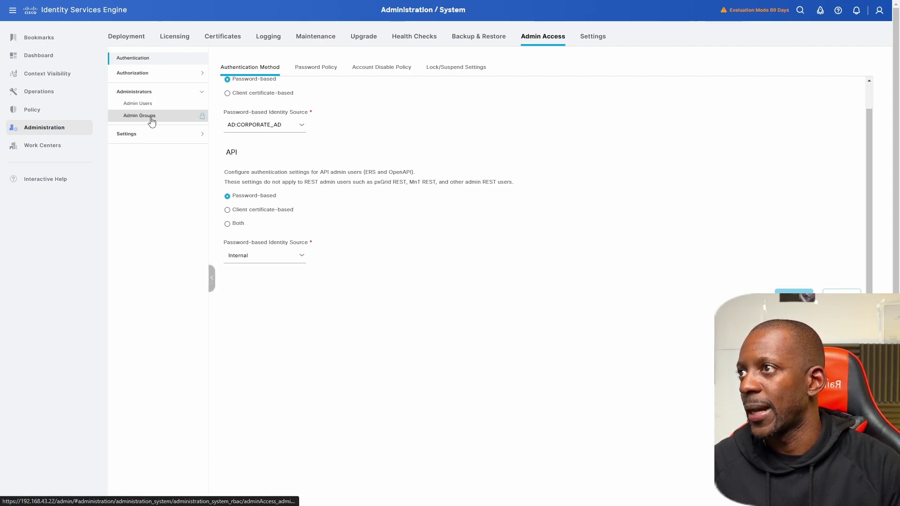
Step: Add external admin group AD ADMIN GROUP mapped to binaryavenue.com/Users/ISE ADMINS
{"action": "left_click", "coordinate": [151, 120]}
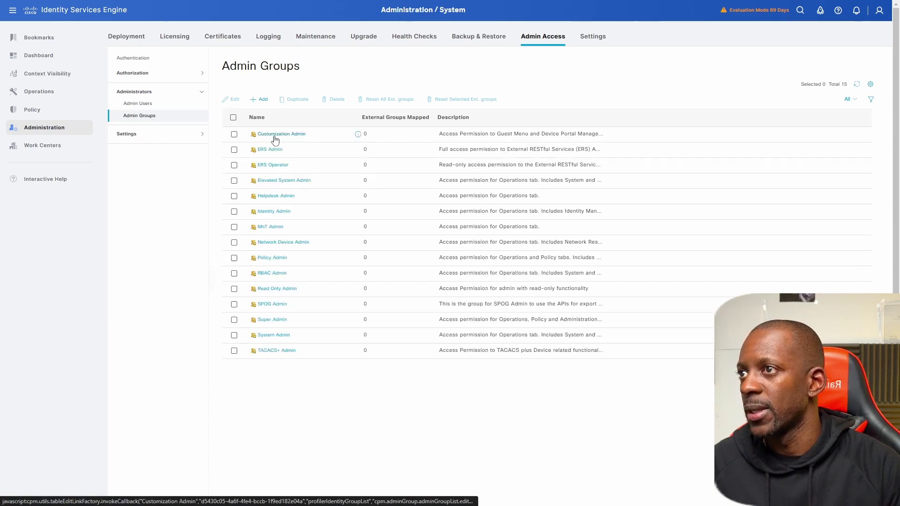
{"action": "left_click", "coordinate": [258, 101]}
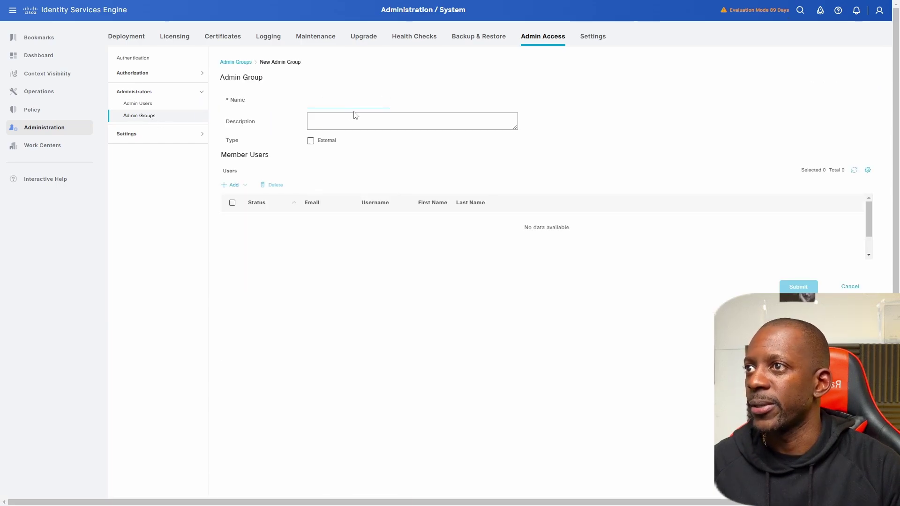
{"action": "type", "text": "A"}
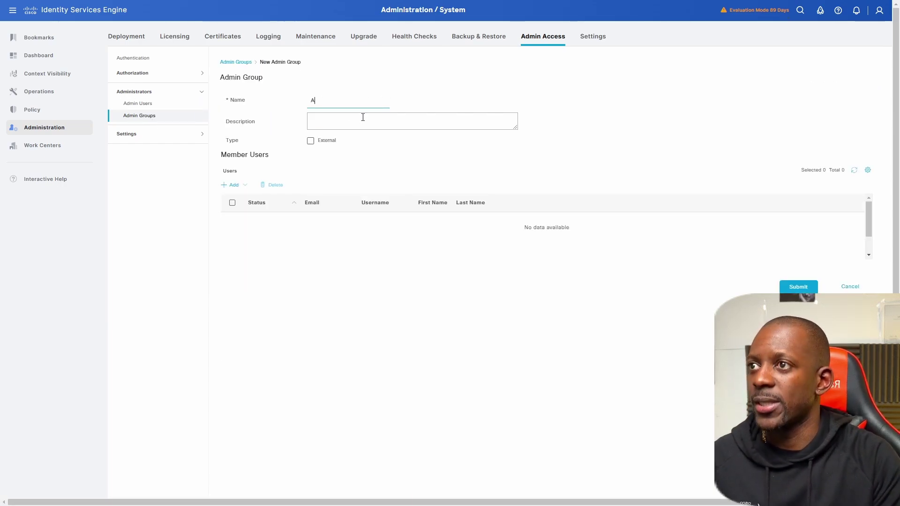
{"action": "type", "text": "D ADMIN GROUP"}
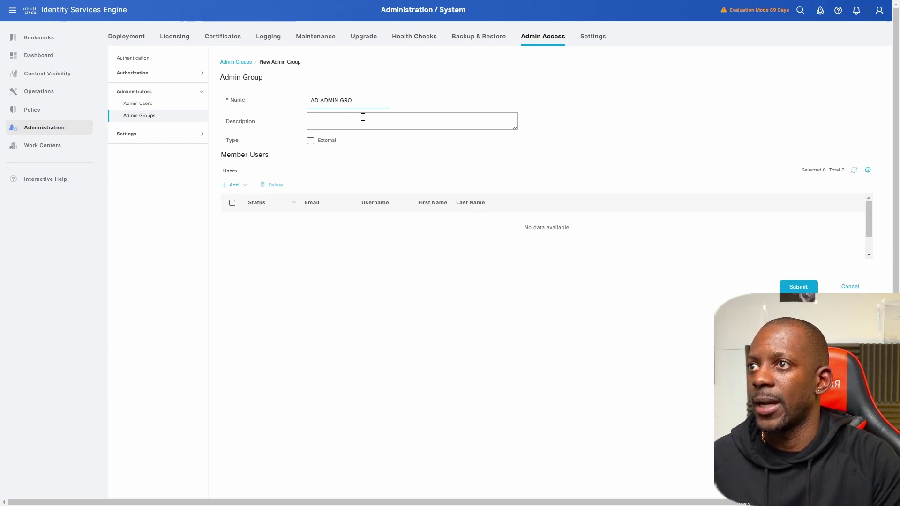
{"action": "left_click", "coordinate": [310, 141]}
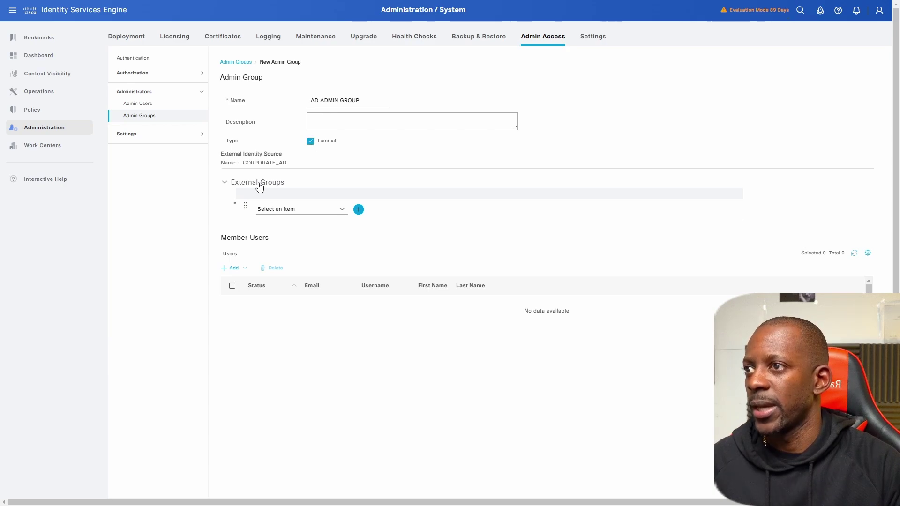
{"action": "left_click", "coordinate": [343, 211]}
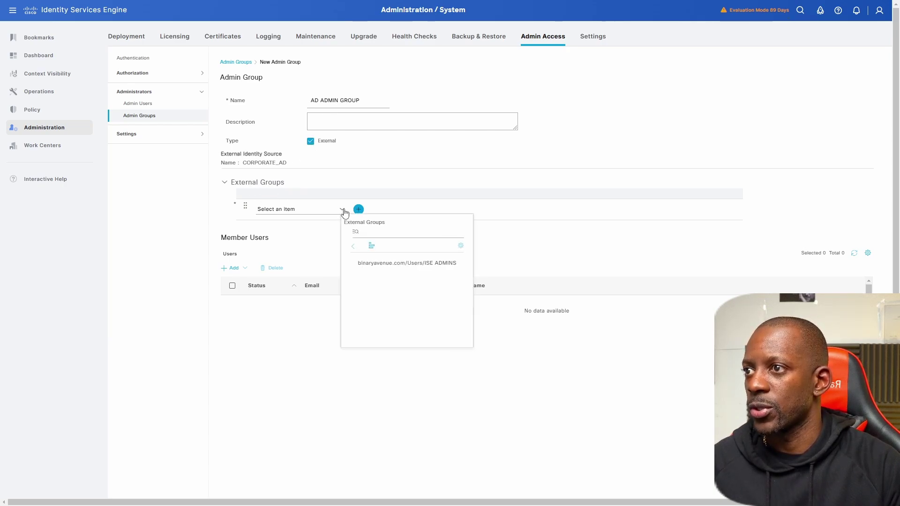
{"action": "left_click", "coordinate": [438, 265]}
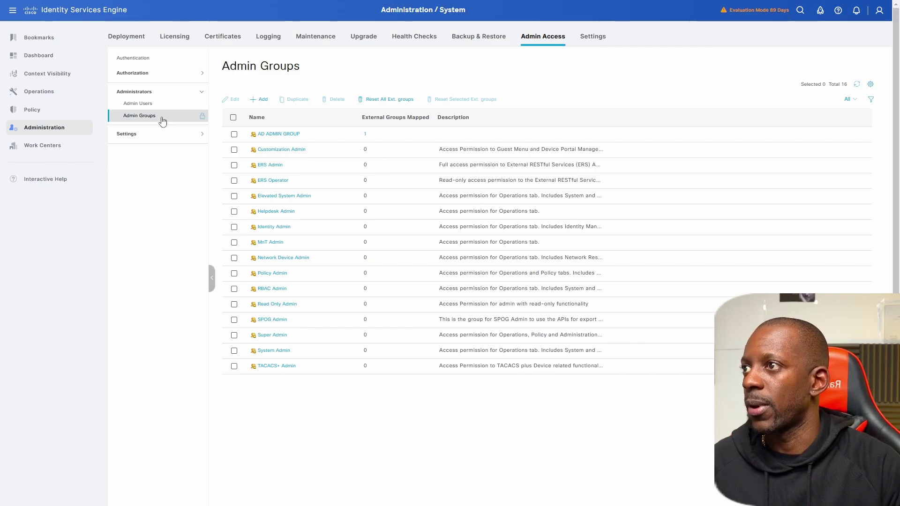
Step: Insert a new RBAC policy rule below the first and name it AD ADMIN GROUP POLICY
{"action": "left_click", "coordinate": [143, 74]}
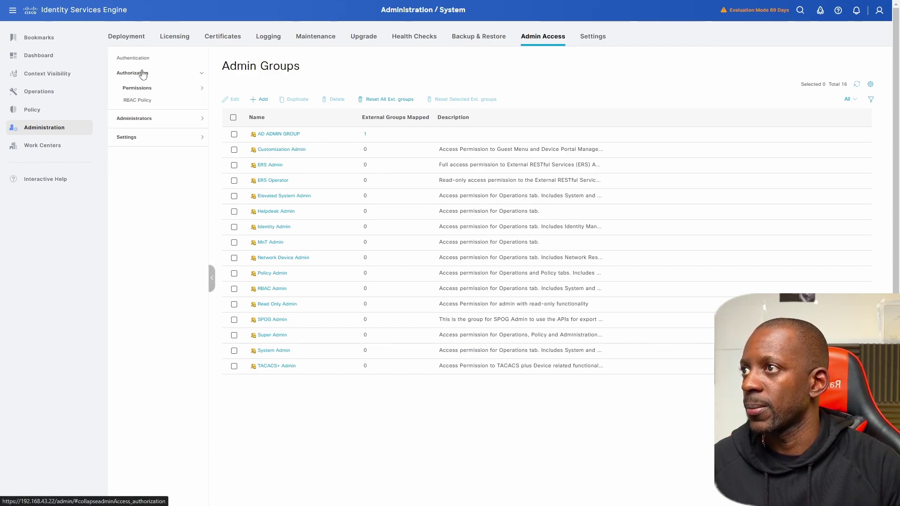
{"action": "left_click", "coordinate": [147, 103]}
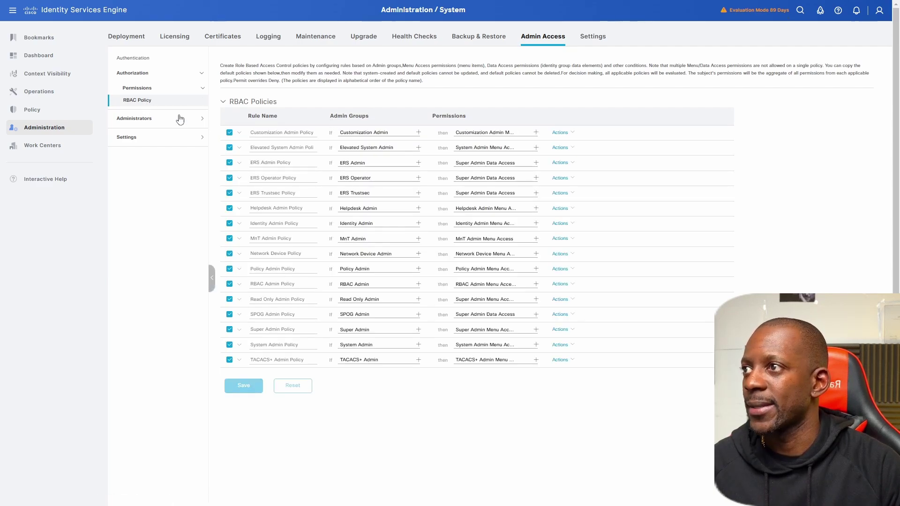
{"action": "left_click", "coordinate": [565, 134]}
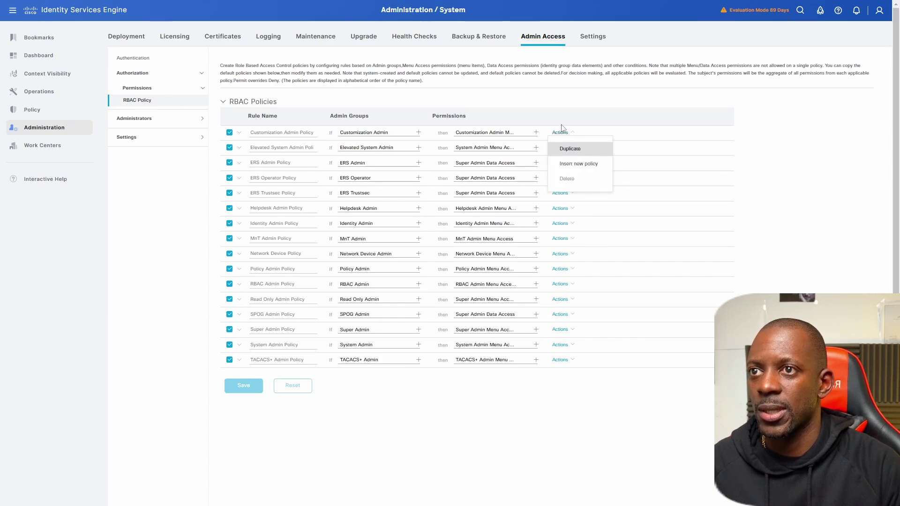
{"action": "left_click", "coordinate": [571, 165]}
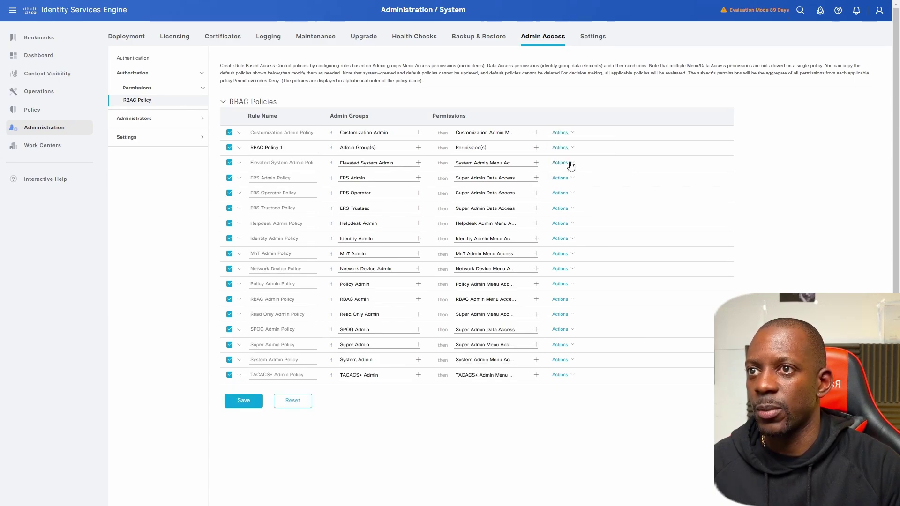
{"action": "left_click_drag", "start_coordinate": [285, 147], "coordinate": [220, 149]}
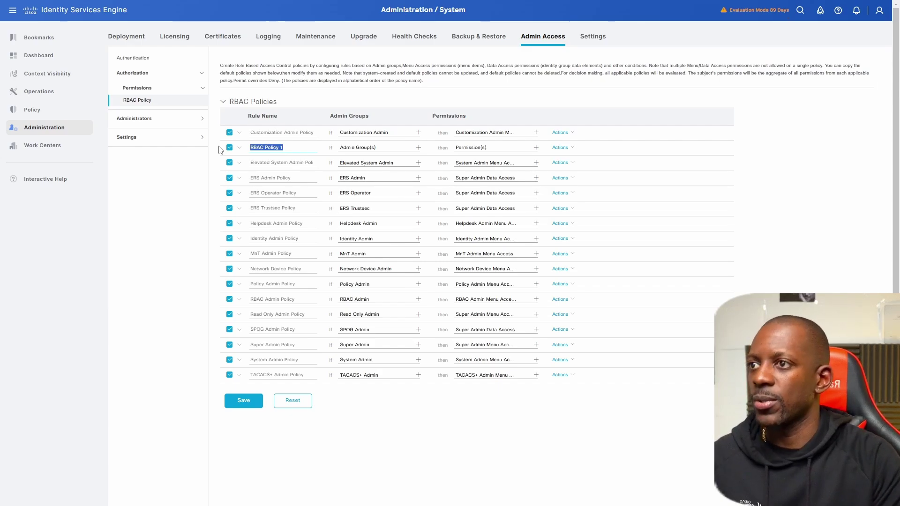
{"action": "type", "text": "AD ADMIN "}
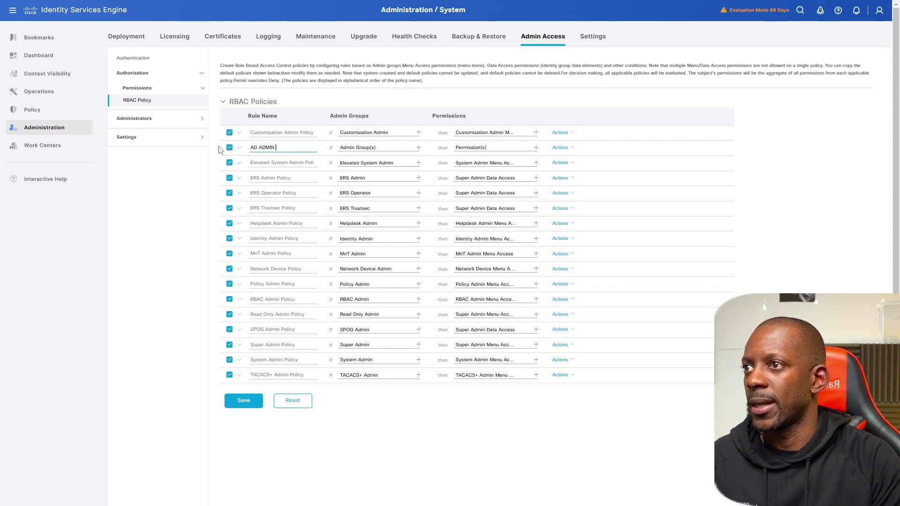
{"action": "type", "text": "GROU"}
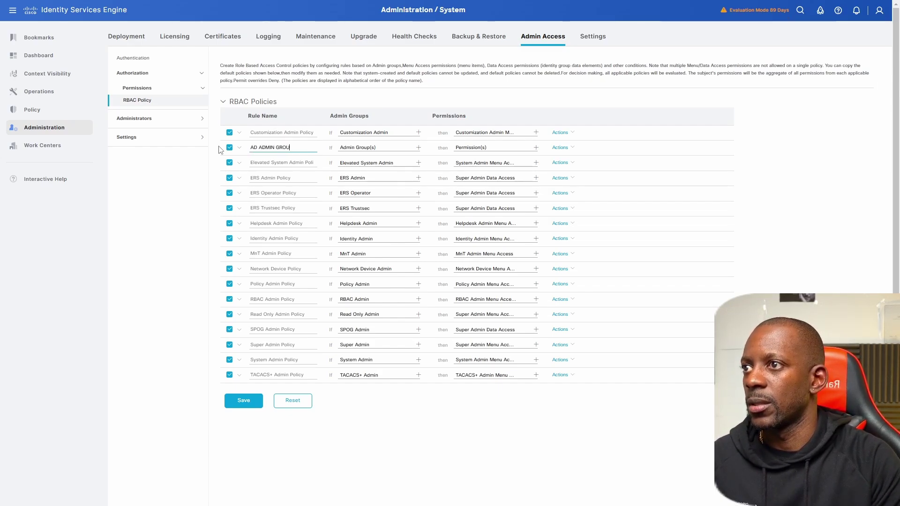
{"action": "type", "text": "P POLICY"}
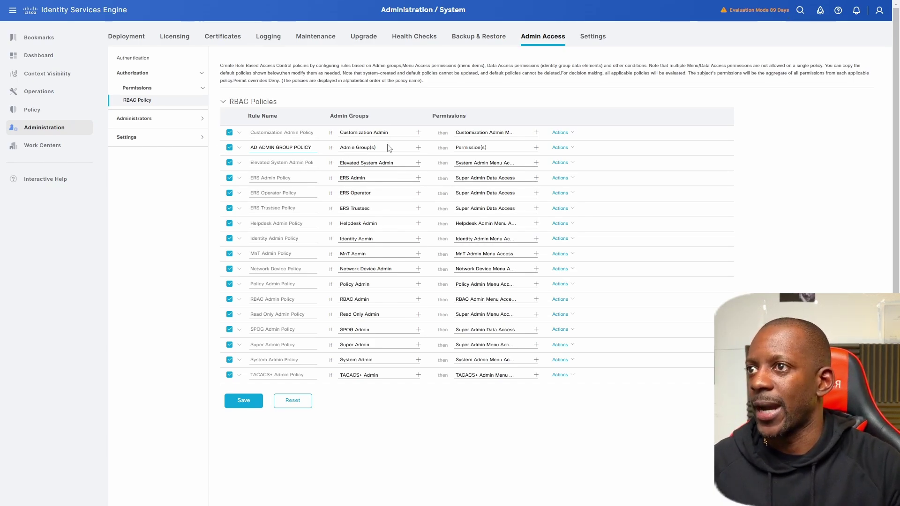
Step: Assign AD ADMIN GROUP as the admin group of the AD ADMIN GROUP POLICY rule
{"action": "left_click", "coordinate": [419, 148]}
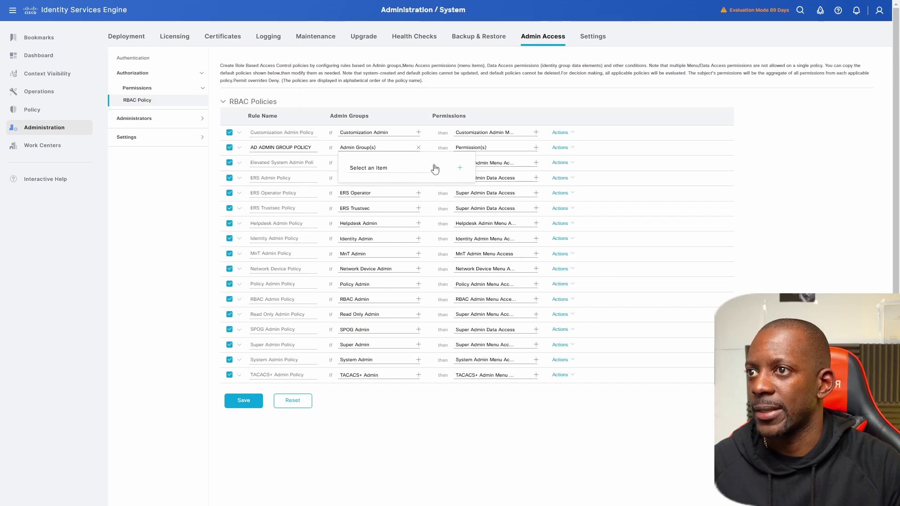
{"action": "left_click", "coordinate": [435, 169]}
{"action": "scroll", "coordinate": [508, 253], "scroll_direction": "down", "scroll_amount": 2}
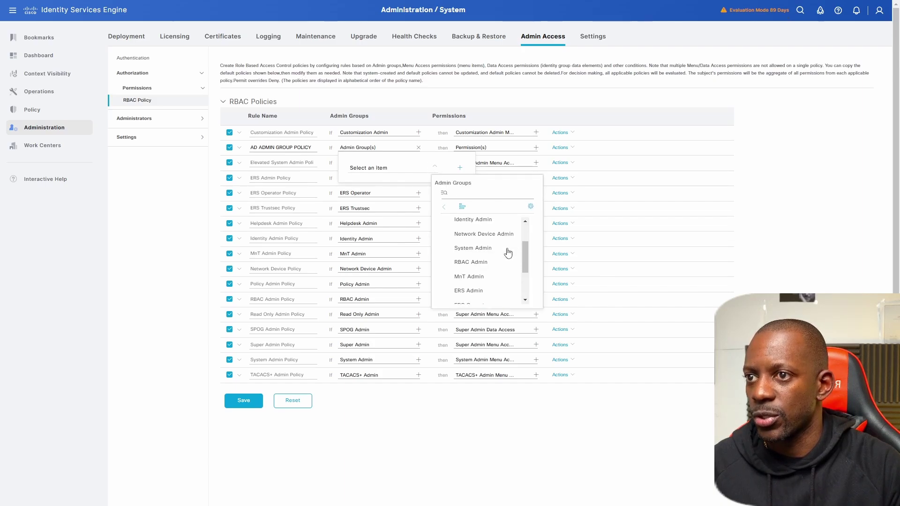
{"action": "scroll", "coordinate": [508, 253], "scroll_direction": "down", "scroll_amount": 3}
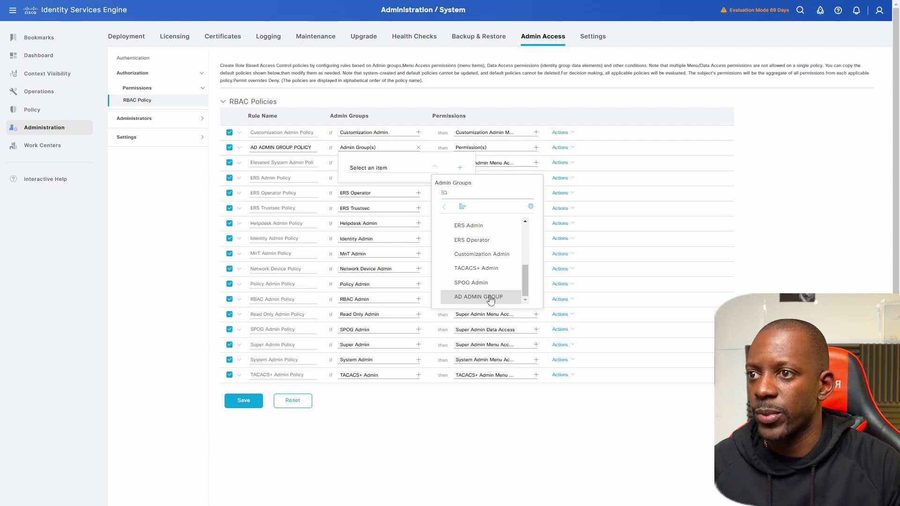
{"action": "left_click", "coordinate": [490, 298]}
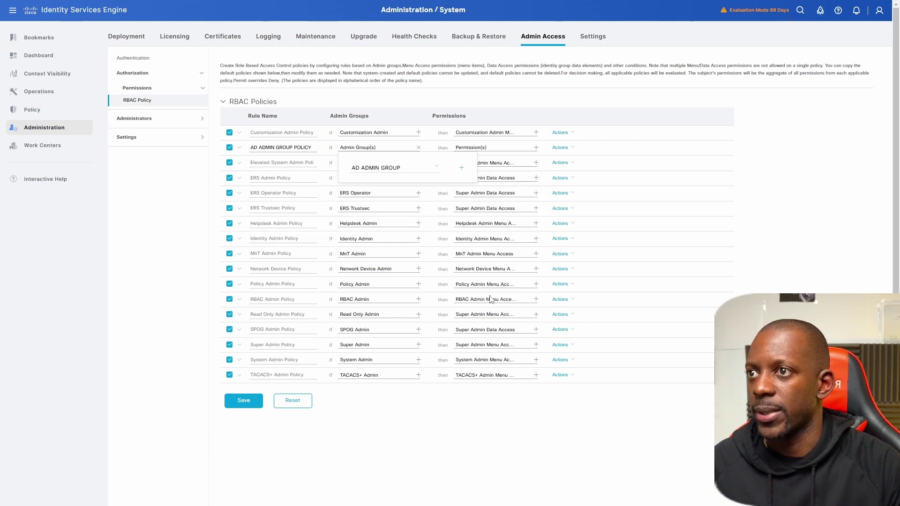
{"action": "left_click", "coordinate": [475, 149]}
Step: Grant the rule Super Admin Menu Access and Super Admin Data Access, then save
{"action": "left_click", "coordinate": [536, 149]}
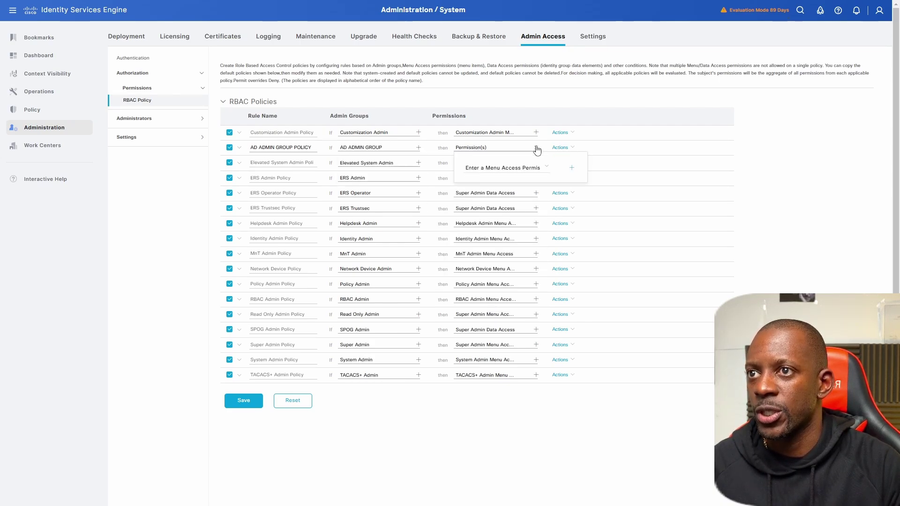
{"action": "left_click", "coordinate": [548, 168]}
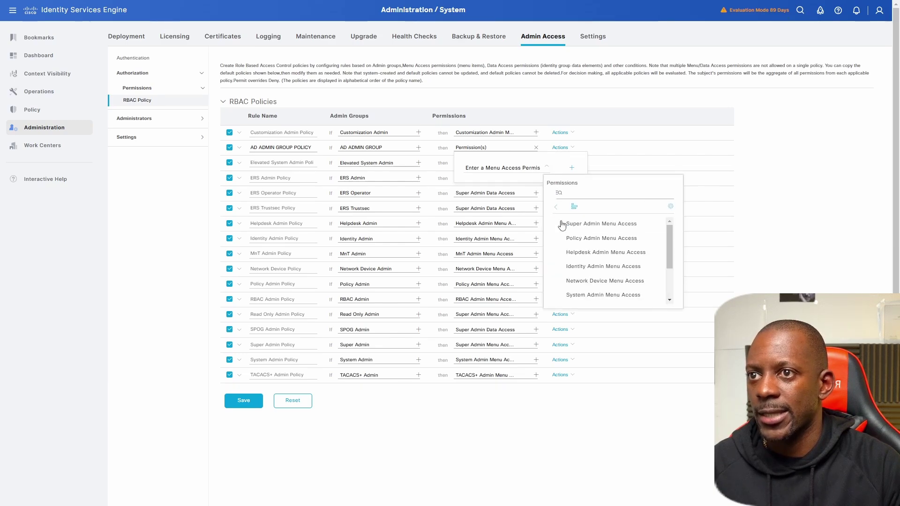
{"action": "left_click", "coordinate": [591, 225]}
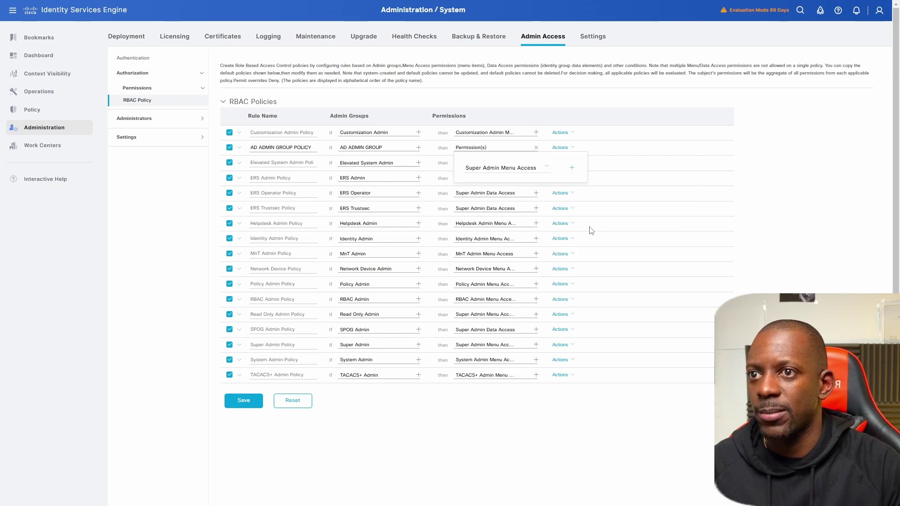
{"action": "left_click", "coordinate": [571, 169]}
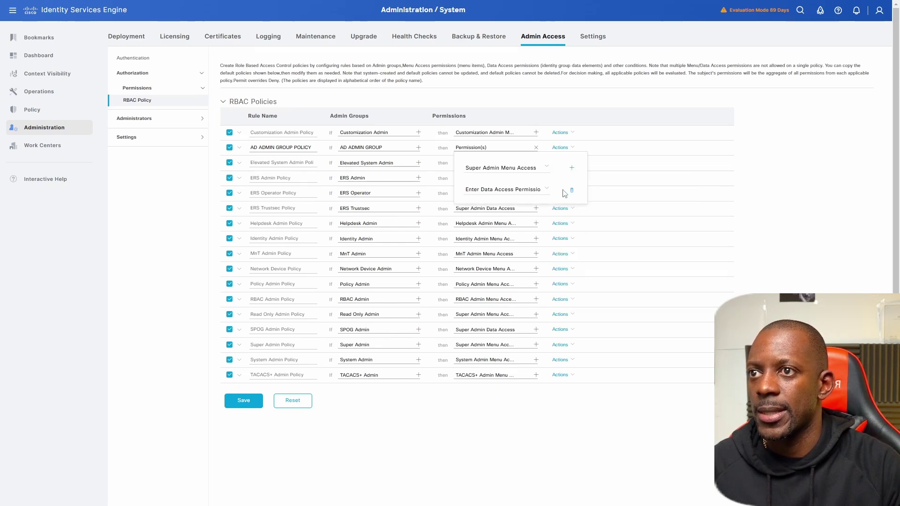
{"action": "left_click", "coordinate": [548, 190]}
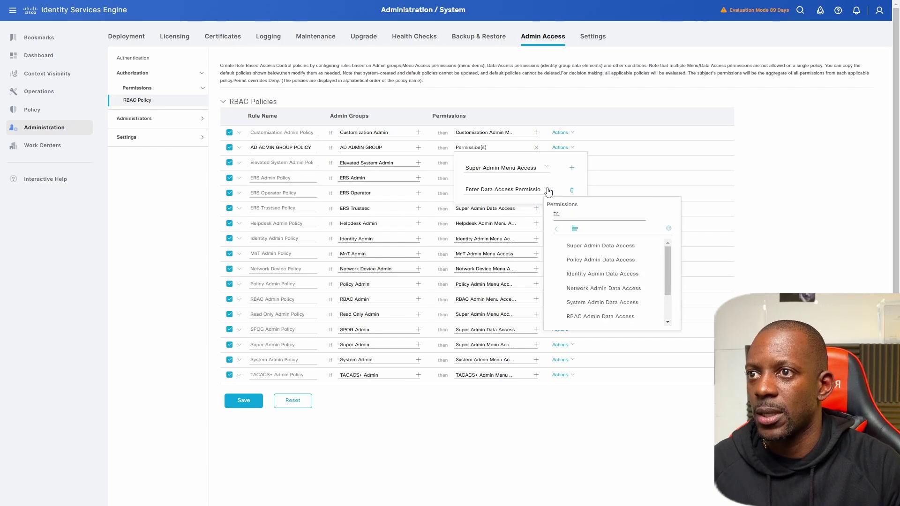
{"action": "left_click", "coordinate": [587, 251]}
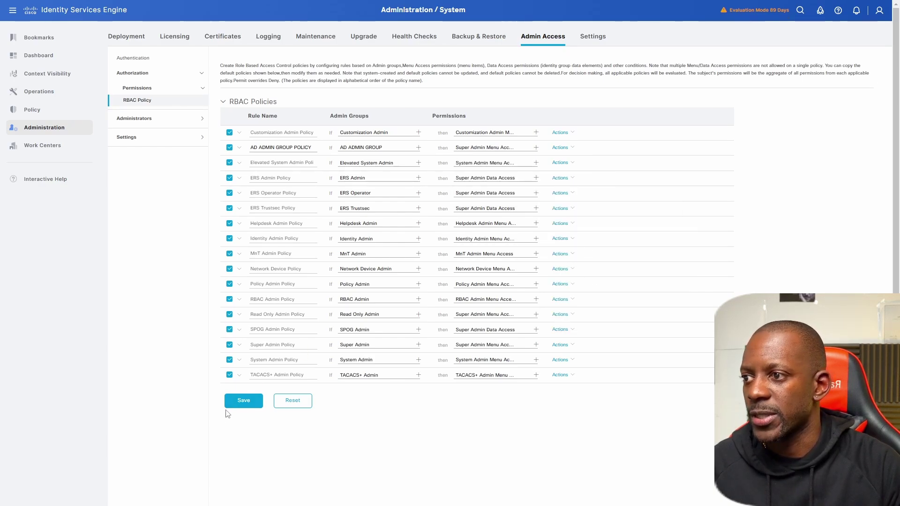
{"action": "left_click", "coordinate": [242, 400]}
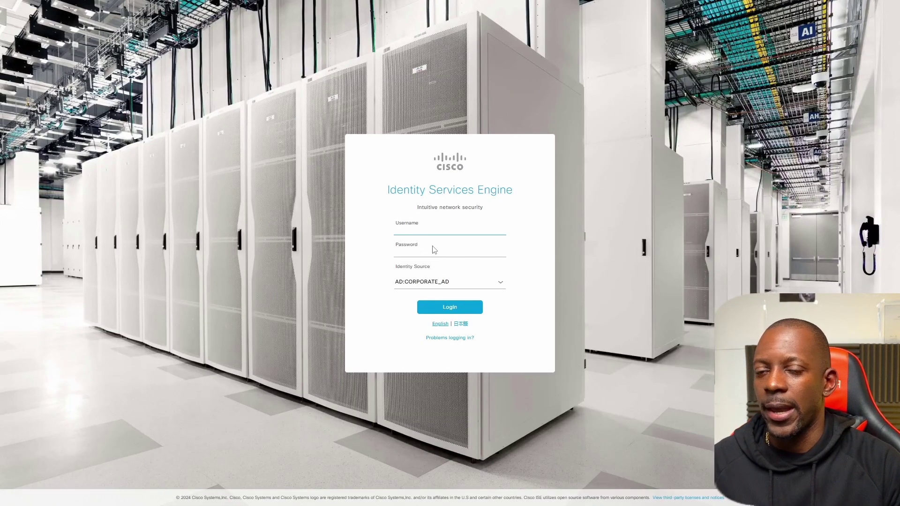
Step: Keep AD:CORPORATE_AD as identity source and attempt a sign-in with the AD account
{"action": "left_click", "coordinate": [503, 285]}
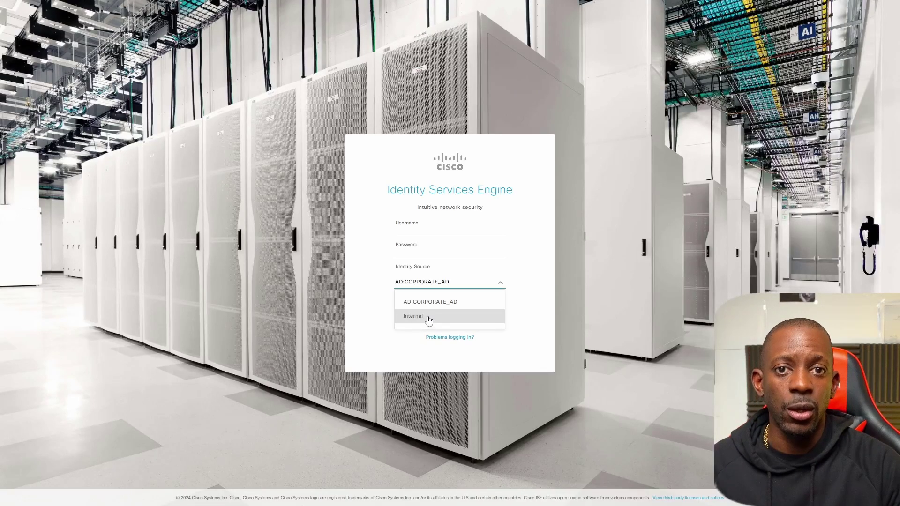
{"action": "left_click", "coordinate": [424, 232]}
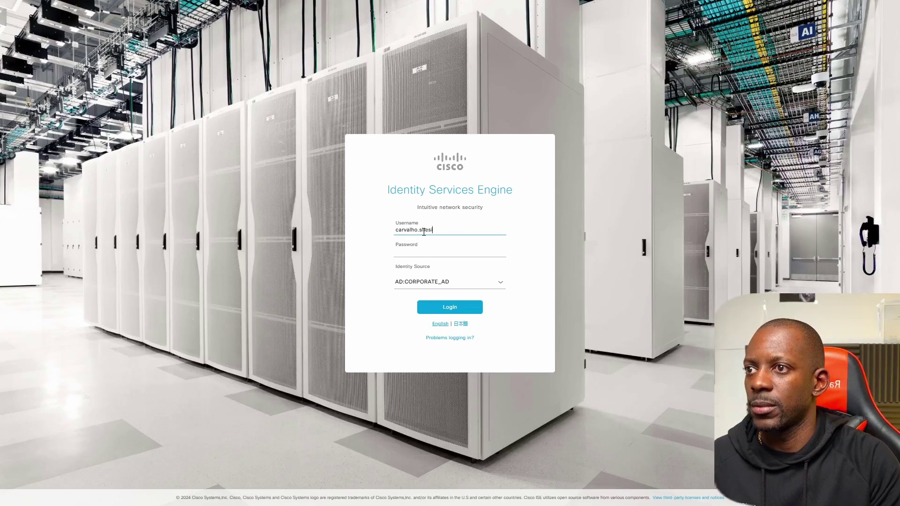
{"action": "type", "text": "o"}
{"action": "key", "text": "Tab"}
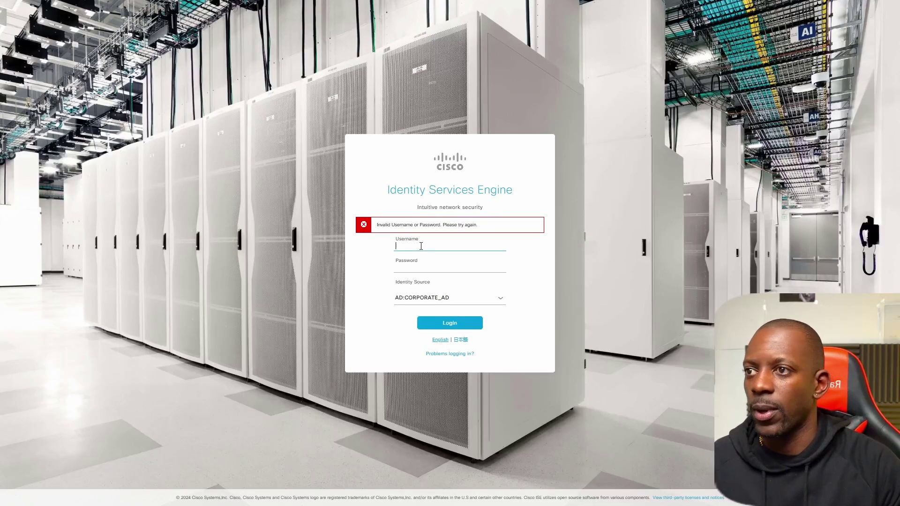
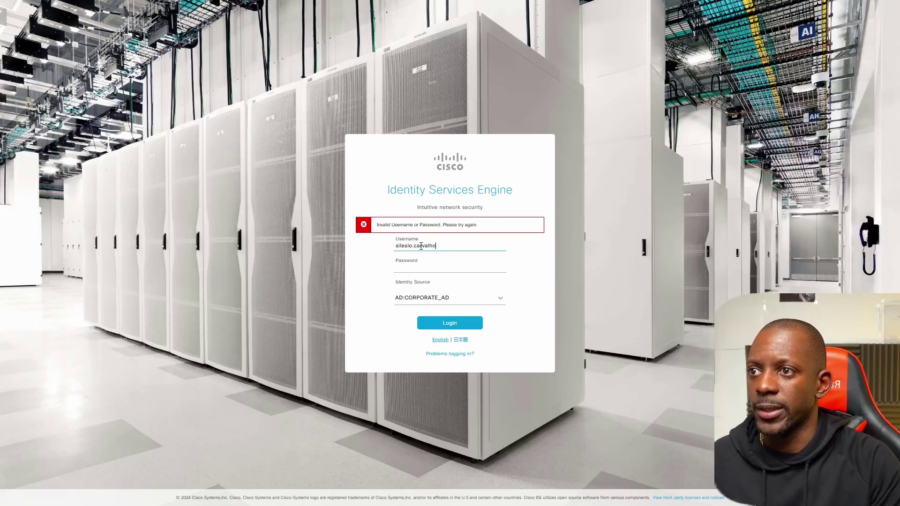
Step: Enter the AD account's username and password and sign in against AD:CORPORATE_AD
{"action": "key", "text": "Tab"}
{"action": "type", "text": "••••"}
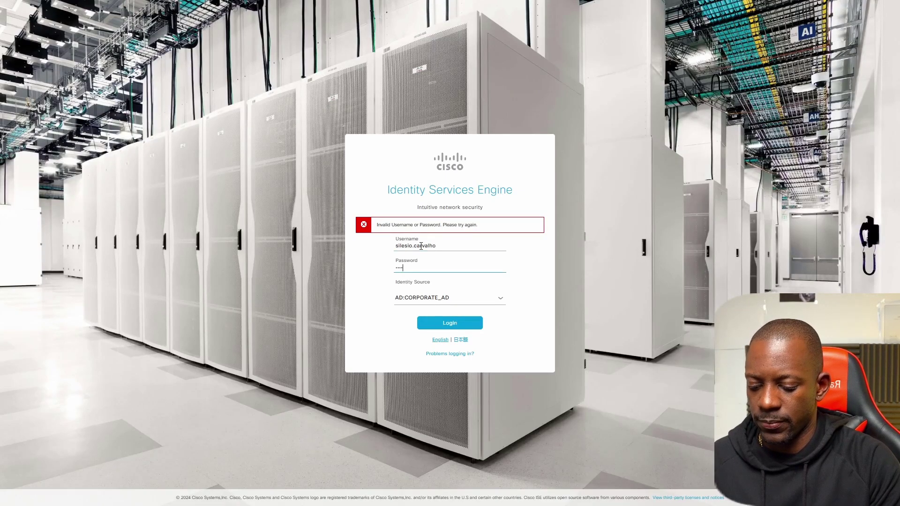
{"action": "type", "text": "••••"}
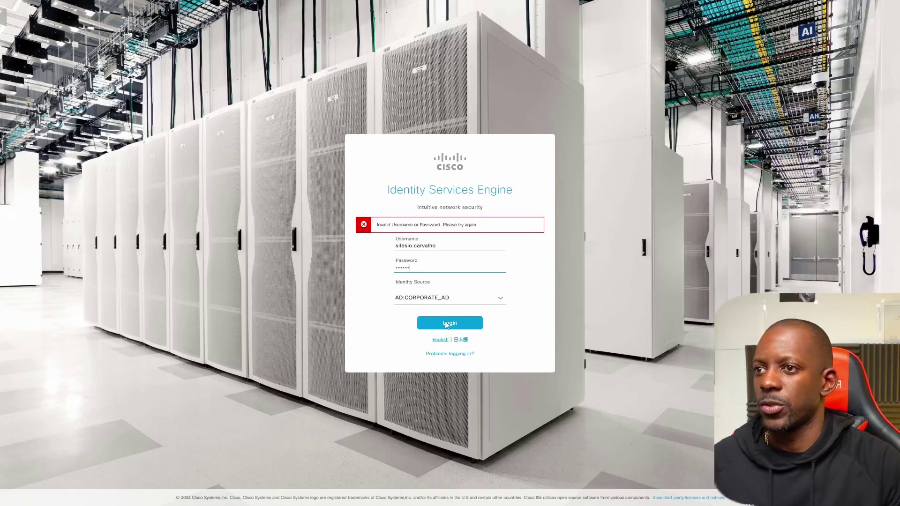
{"action": "left_click", "coordinate": [452, 327]}
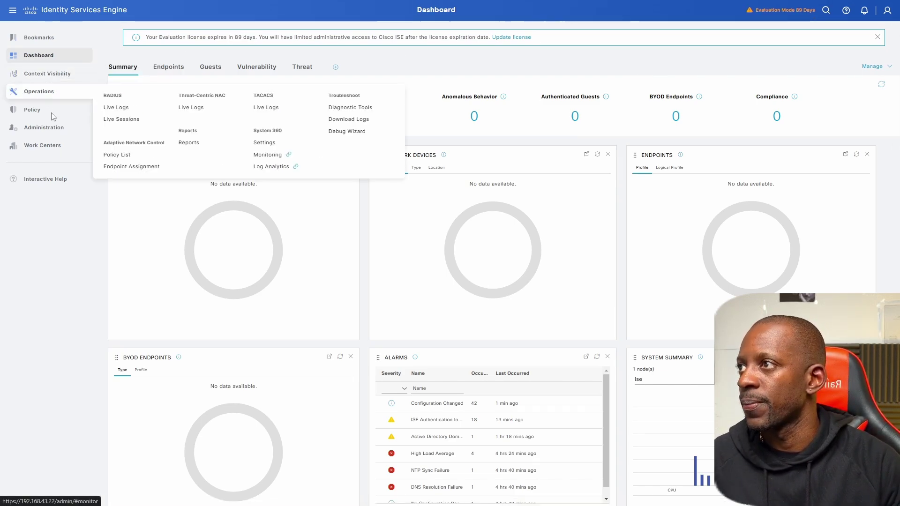
Step: Open the Audit > Administrator Logins report under Operations > Reports
{"action": "mouse_move", "coordinate": [51, 113]}
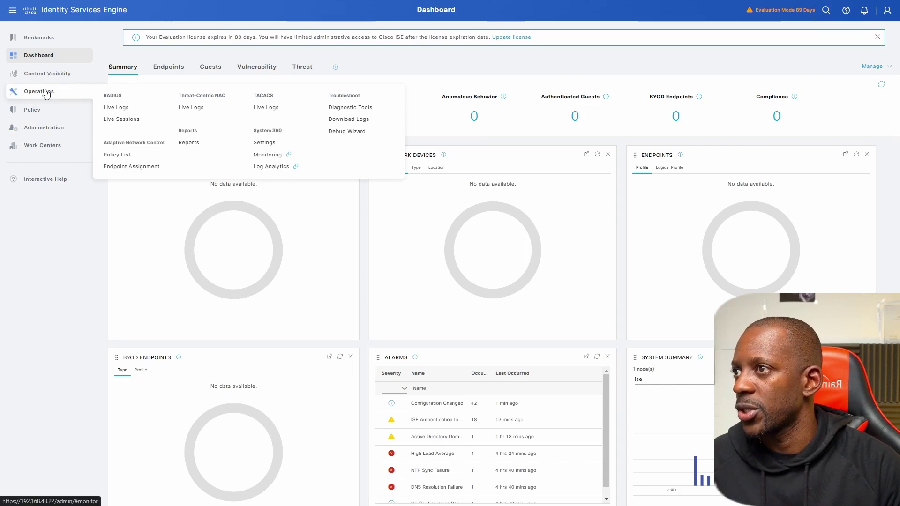
{"action": "left_click", "coordinate": [188, 143]}
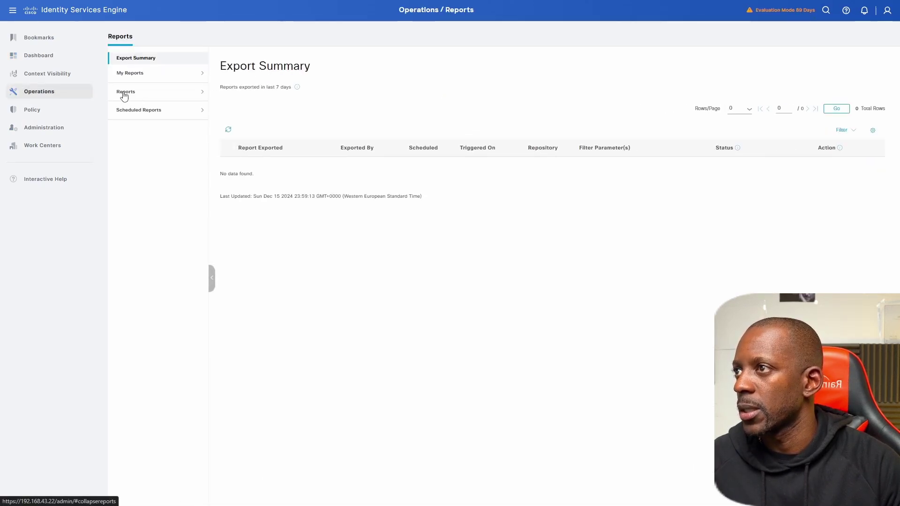
{"action": "left_click", "coordinate": [124, 96]}
{"action": "left_click", "coordinate": [128, 110]}
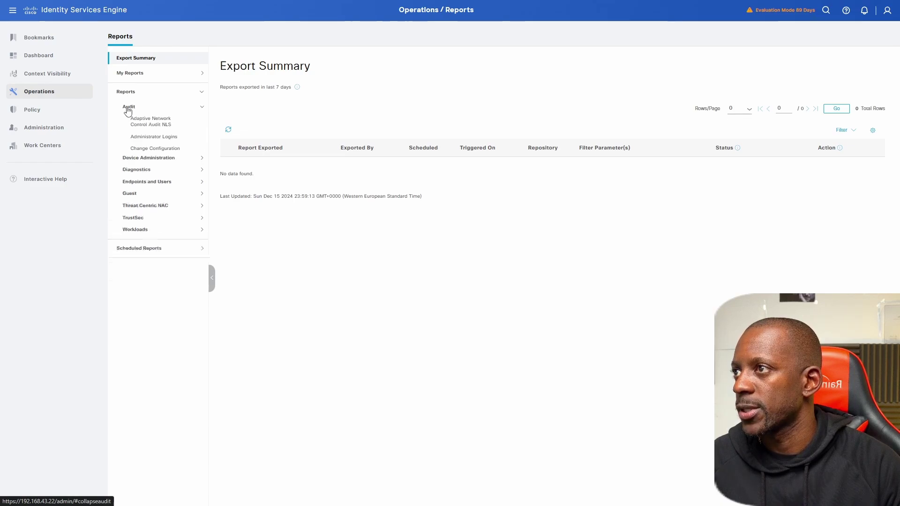
{"action": "left_click", "coordinate": [143, 137]}
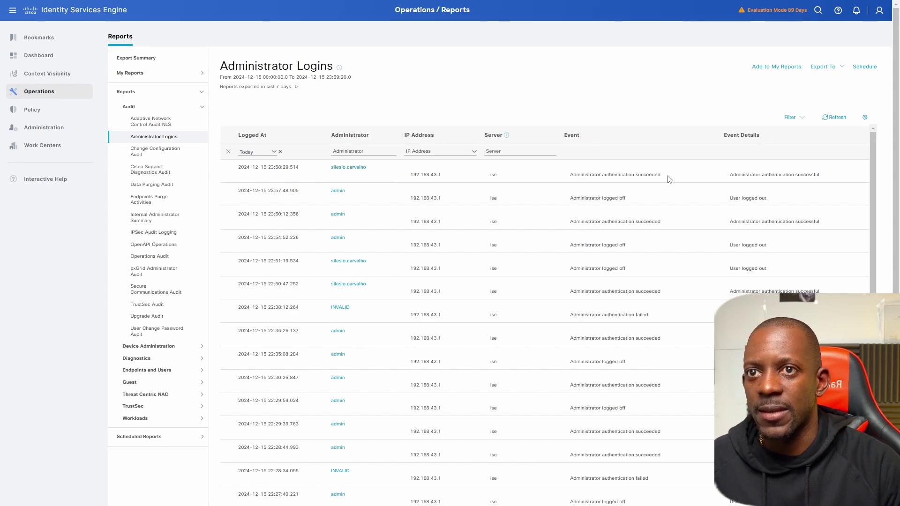
Step: Widen a report column and scroll to check the Active Directory user's latest successful login
{"action": "left_click_drag", "start_coordinate": [744, 176], "coordinate": [820, 176]}
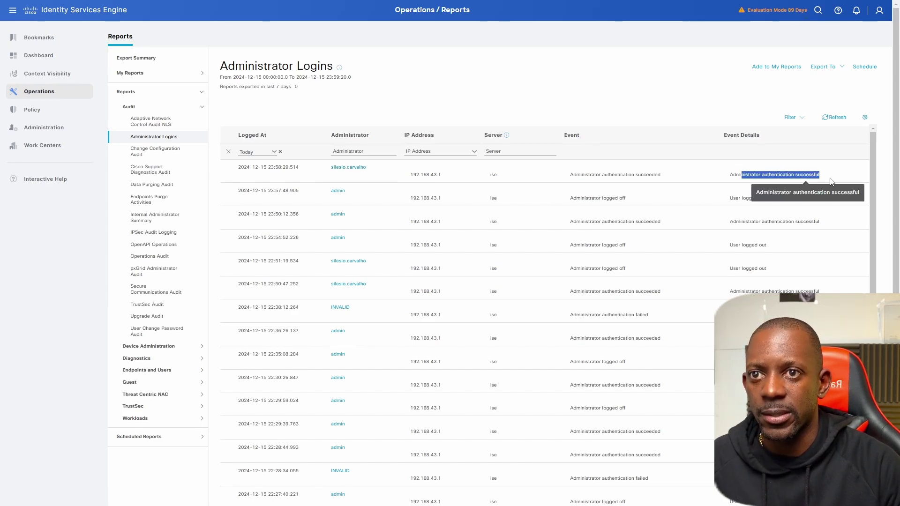
{"action": "scroll", "coordinate": [493, 231], "scroll_direction": "down", "scroll_amount": 1}
{"action": "scroll", "coordinate": [493, 231], "scroll_direction": "up", "scroll_amount": 1}
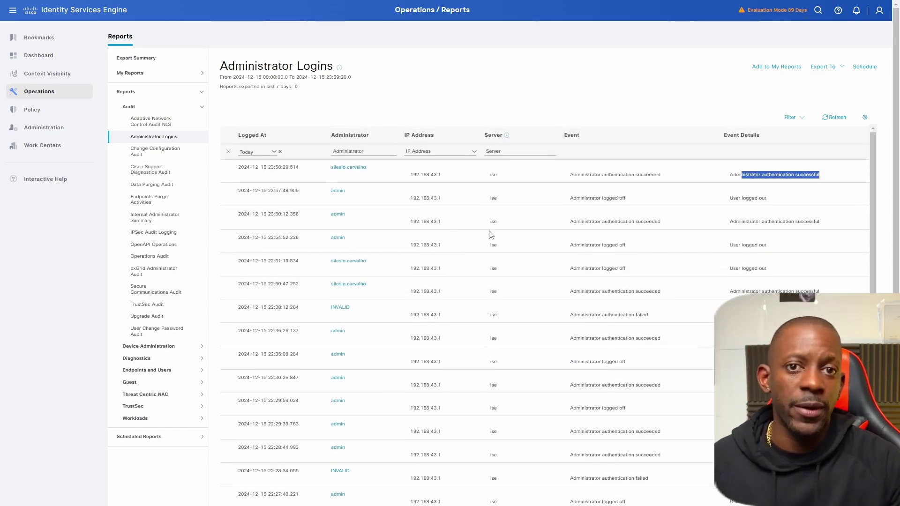